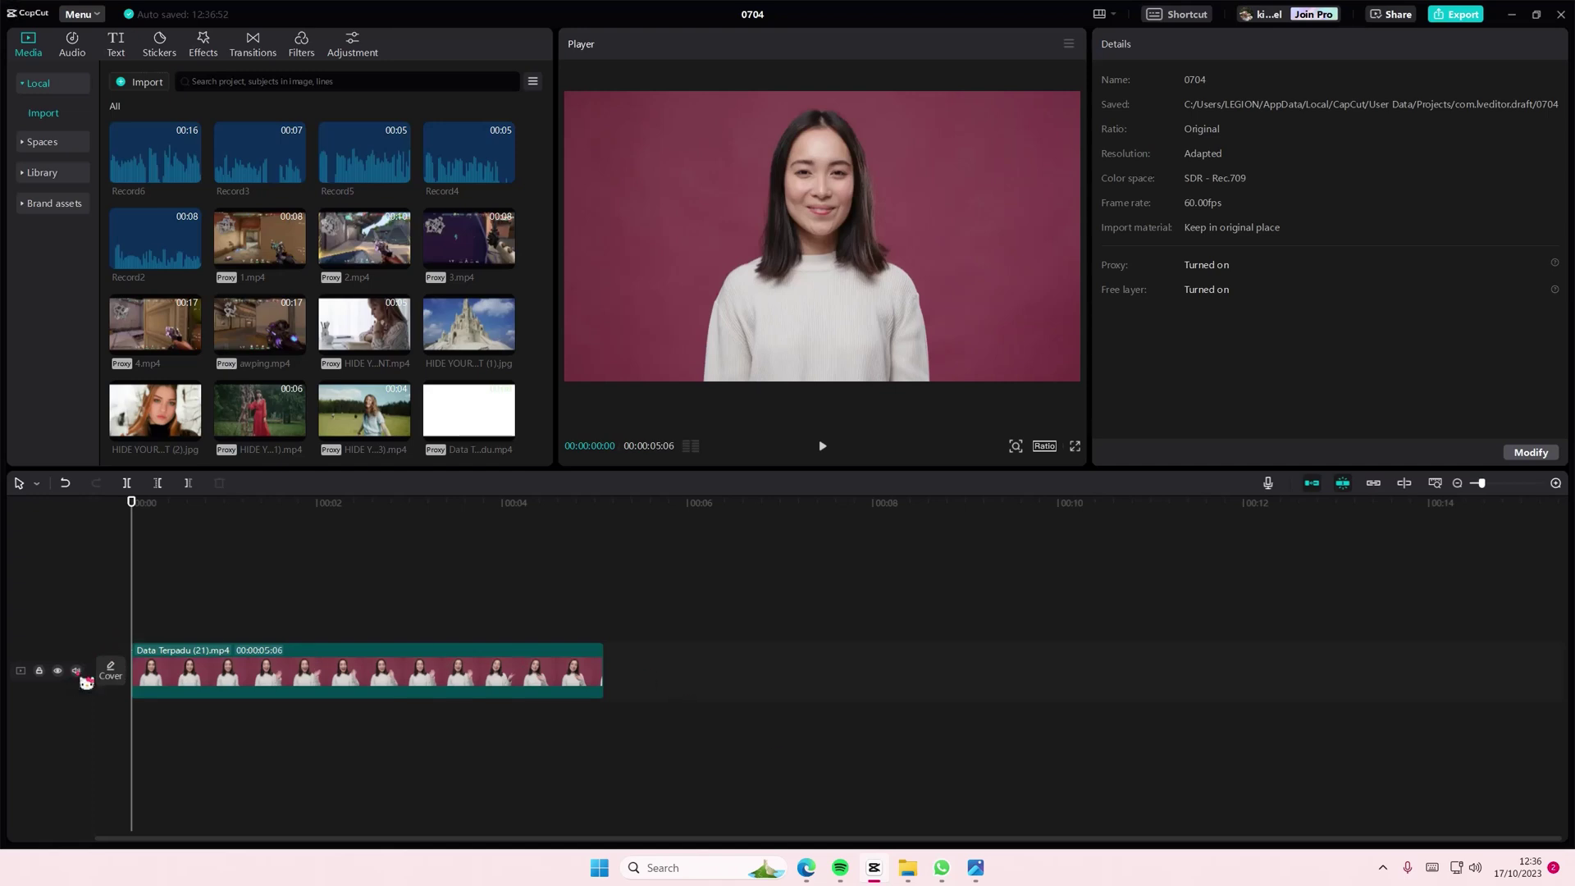
# Step: Mute the portrait track and duplicate the clip onto a track above
pyautogui.click(77, 672)
pyautogui.click(162, 673)
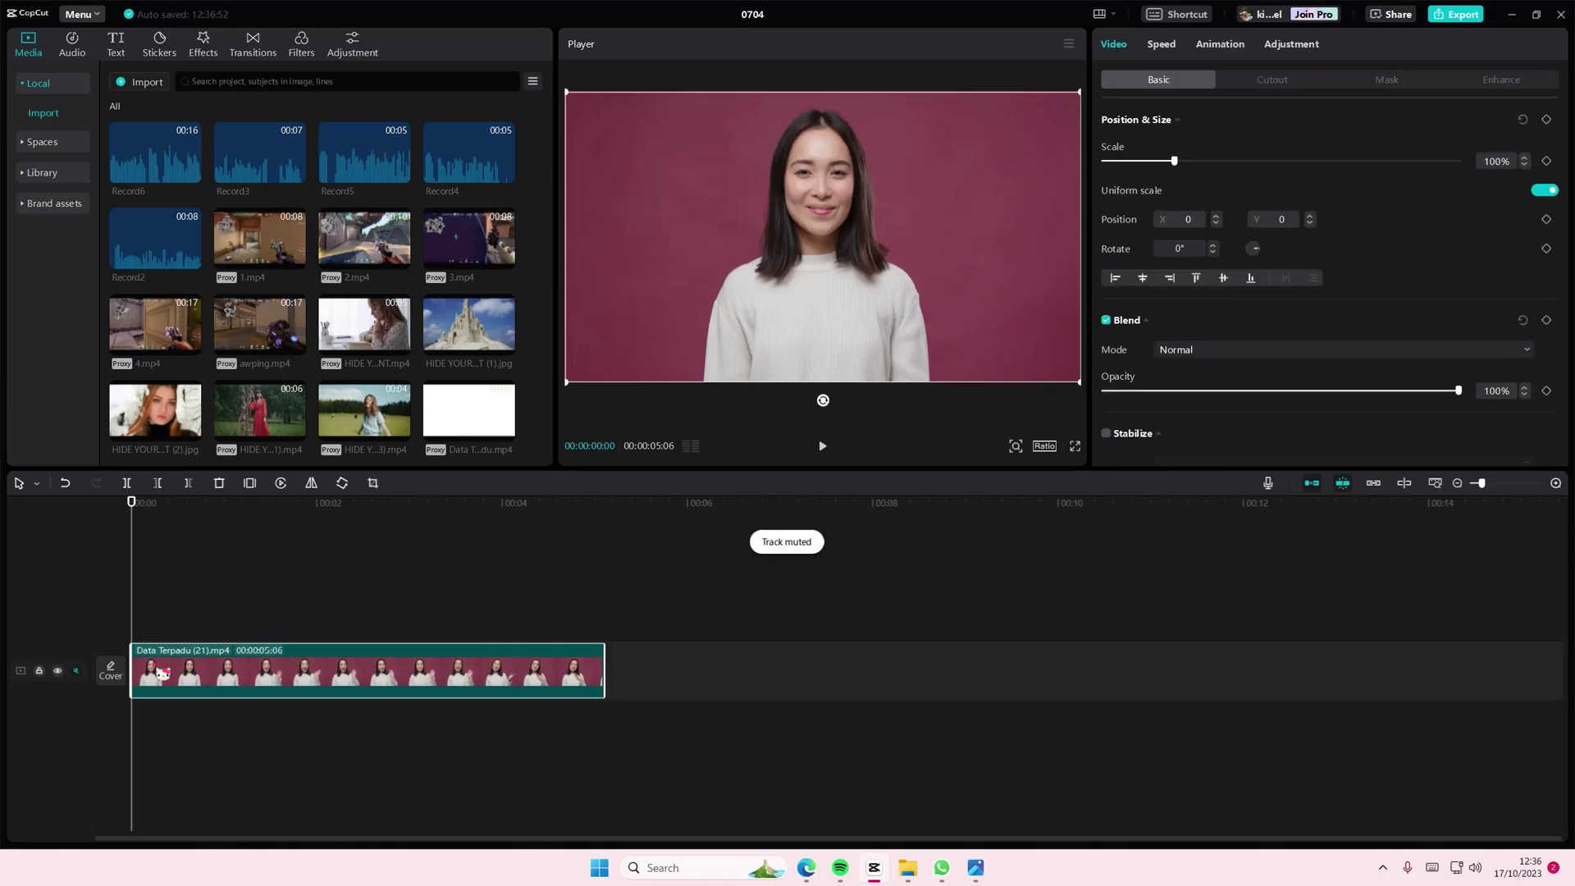
pyautogui.hotkey('ctrl', 'c')
pyautogui.hotkey('ctrl', 'v')
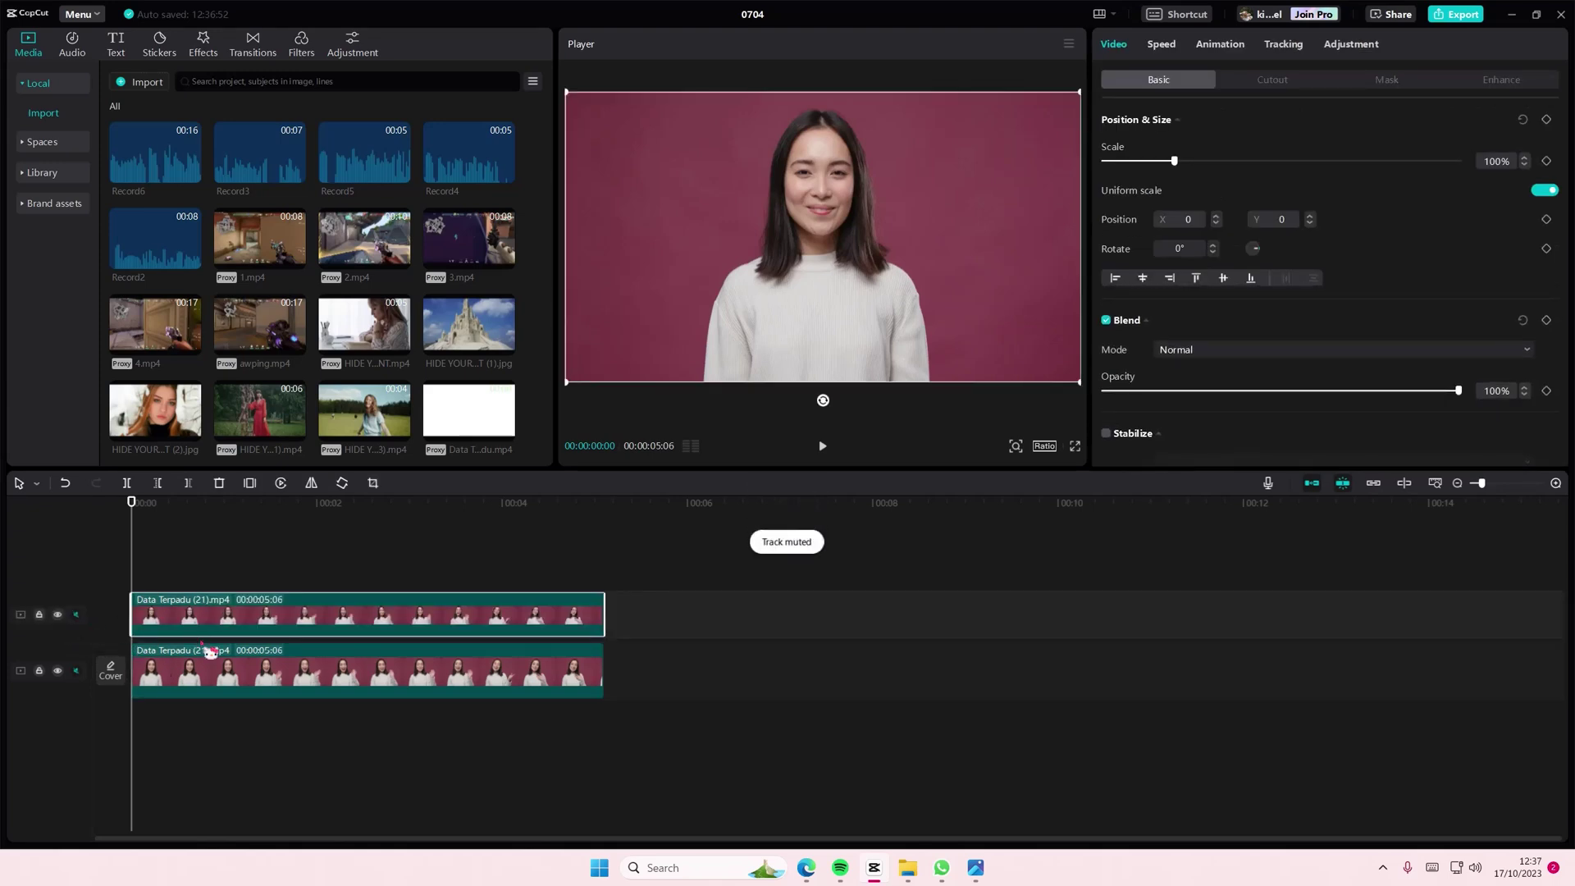
# Step: Add a custom adjustment layer stretched to the clips' full length
pyautogui.click(1344, 50)
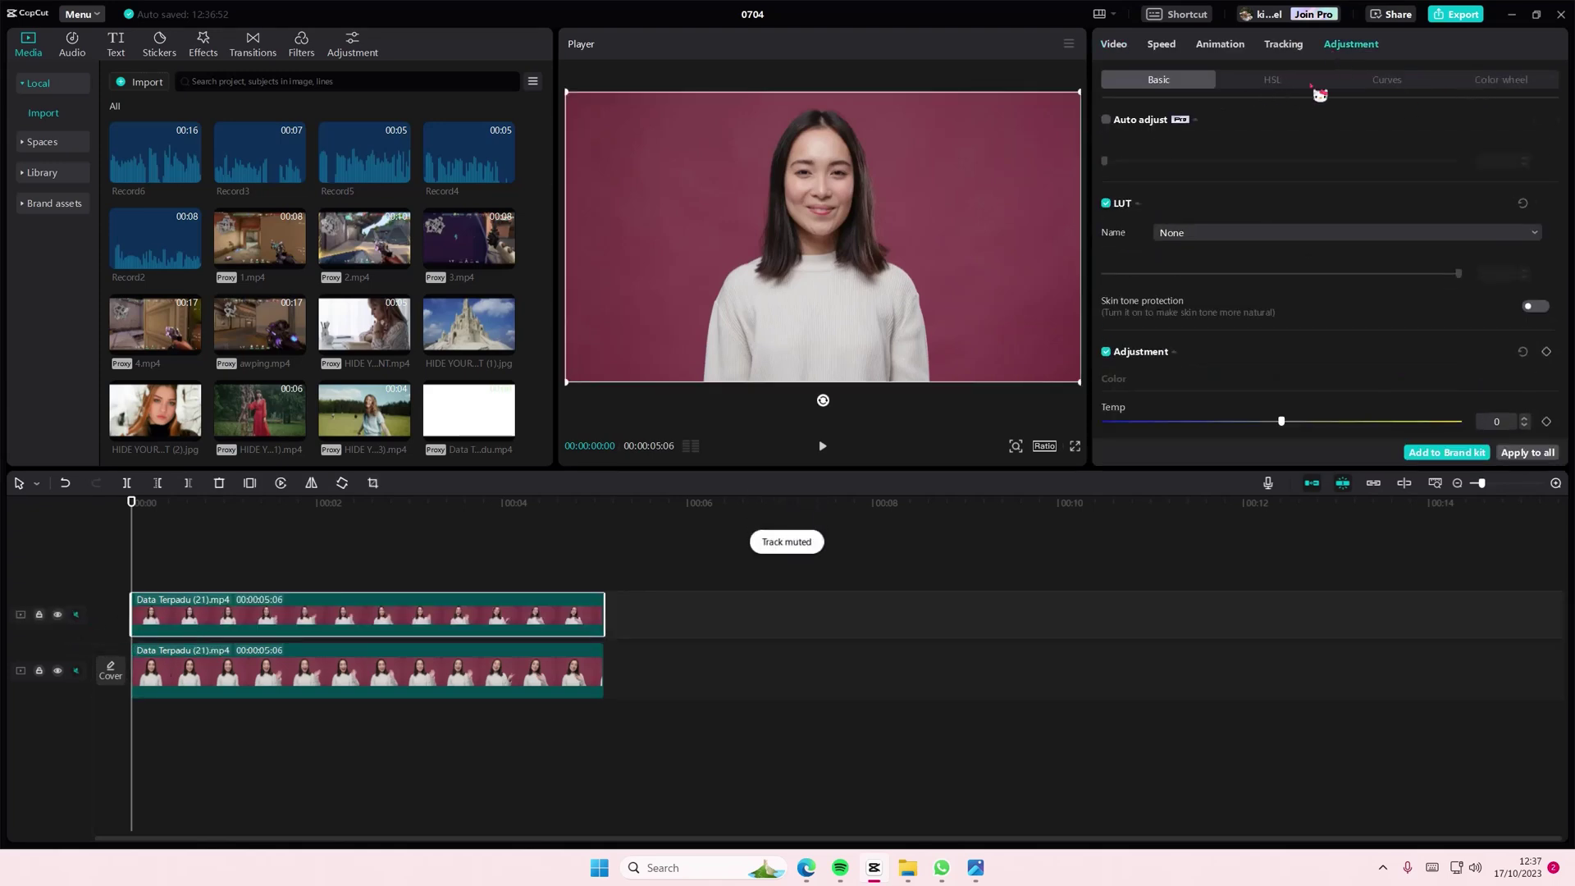
pyautogui.scroll(-2, 1307, 250)
pyautogui.scroll(-3, 1308, 250)
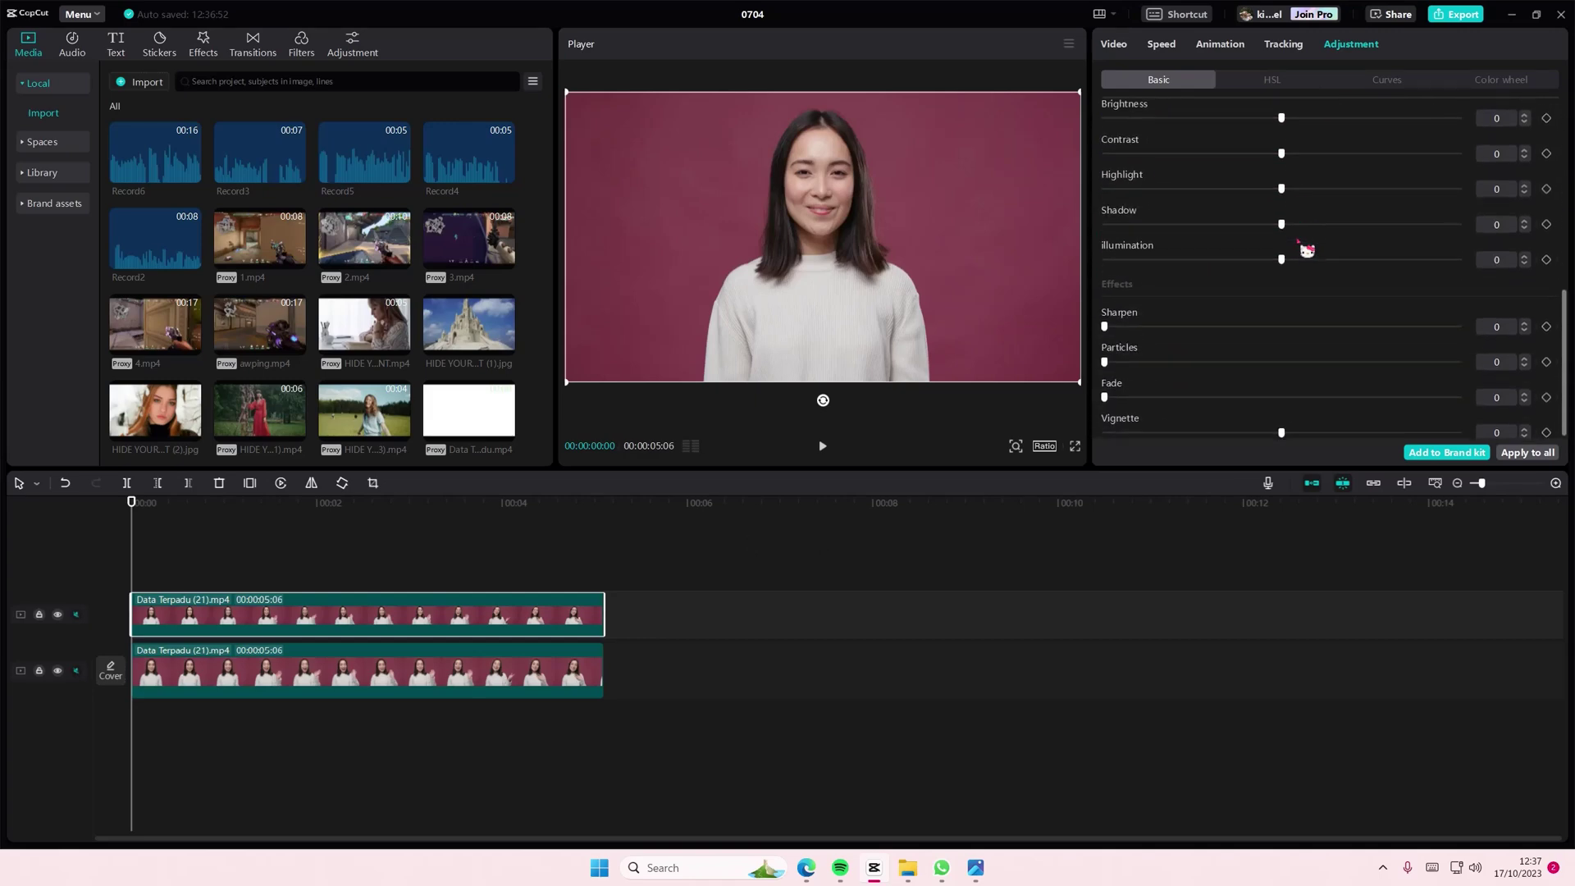
pyautogui.scroll(1, 1307, 251)
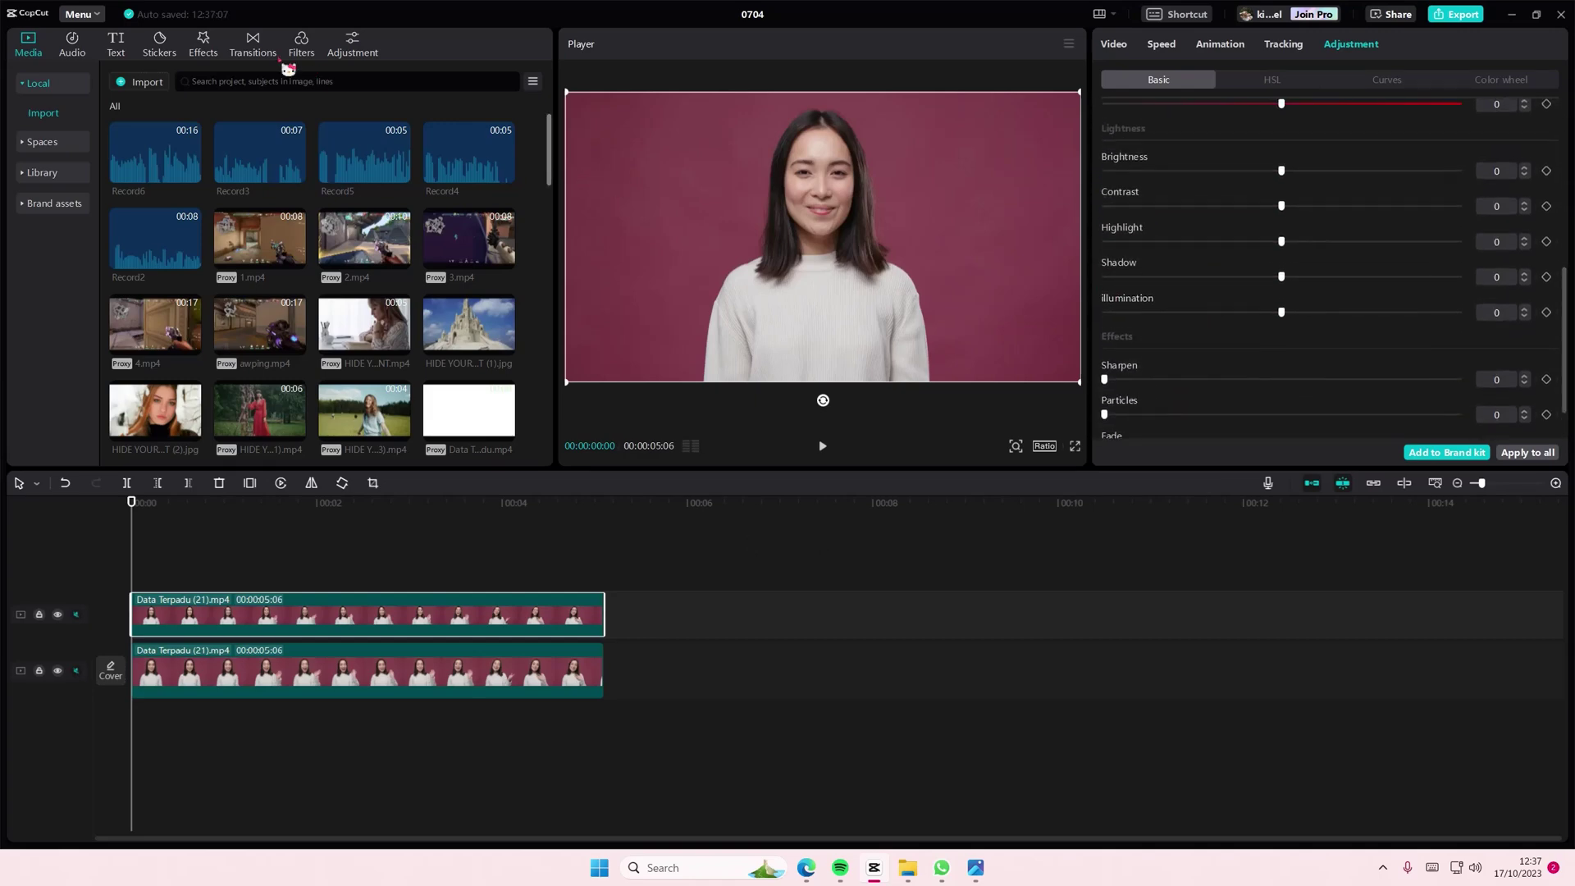
pyautogui.click(347, 45)
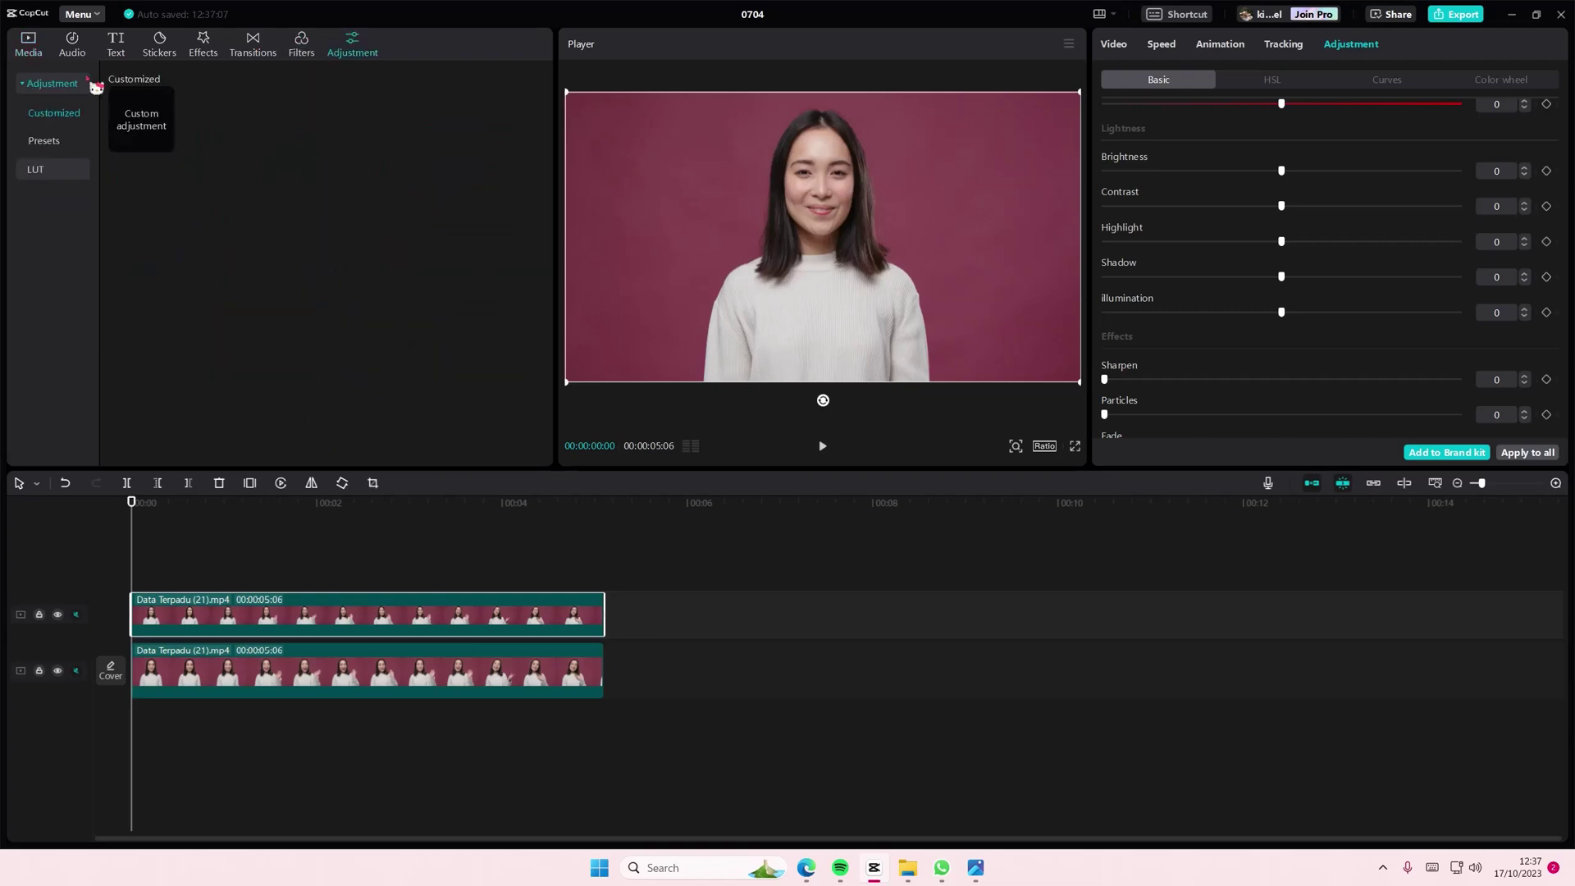
pyautogui.click(162, 144)
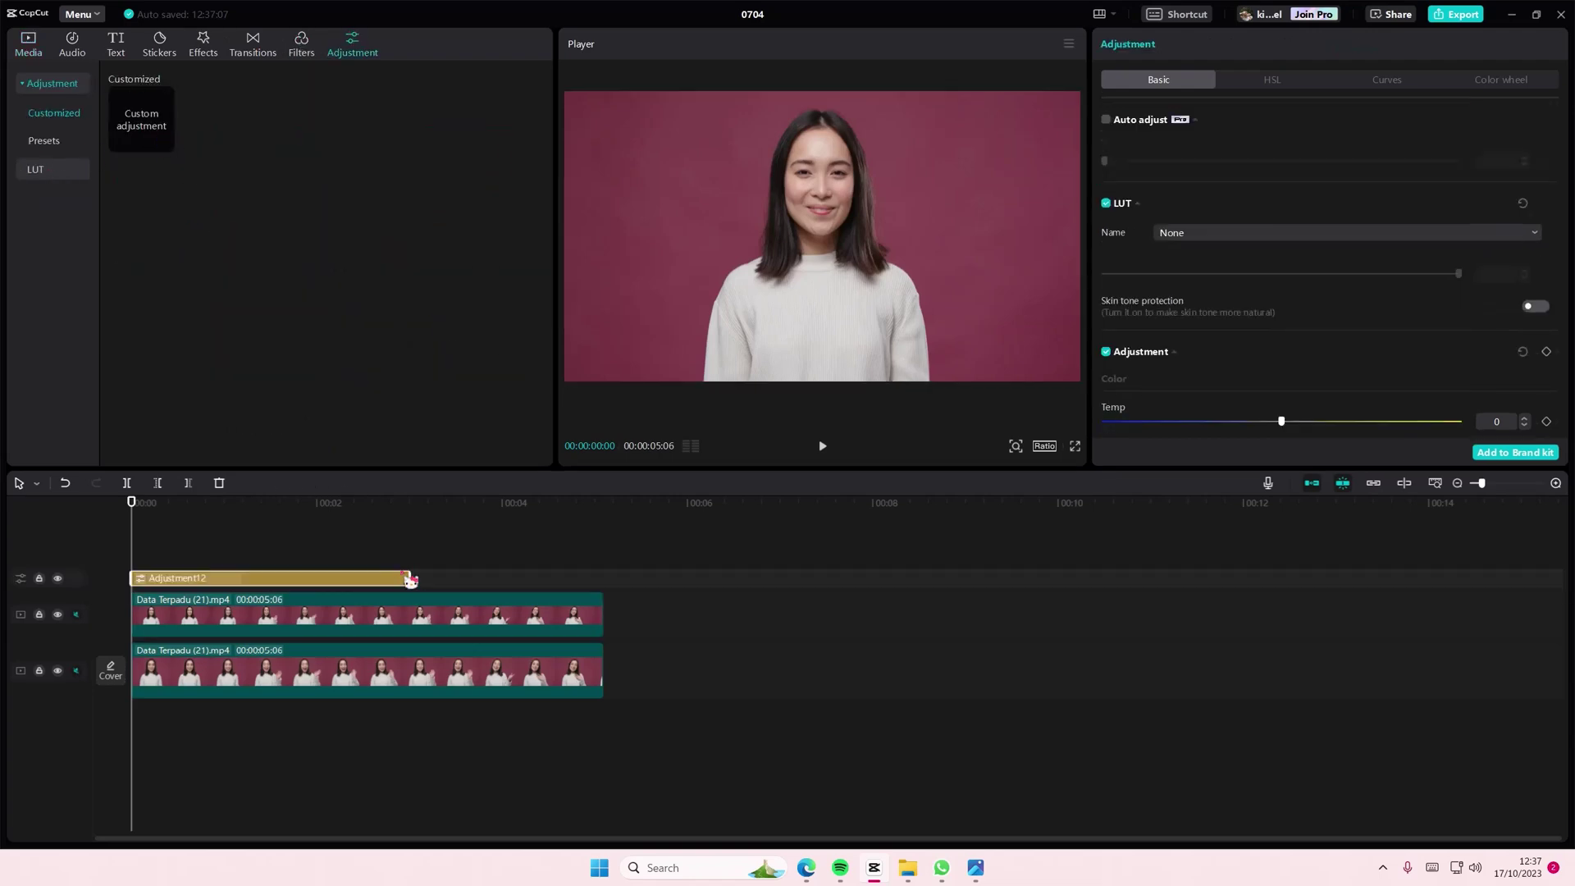
pyautogui.moveTo(409, 579); pyautogui.dragTo(605, 579)
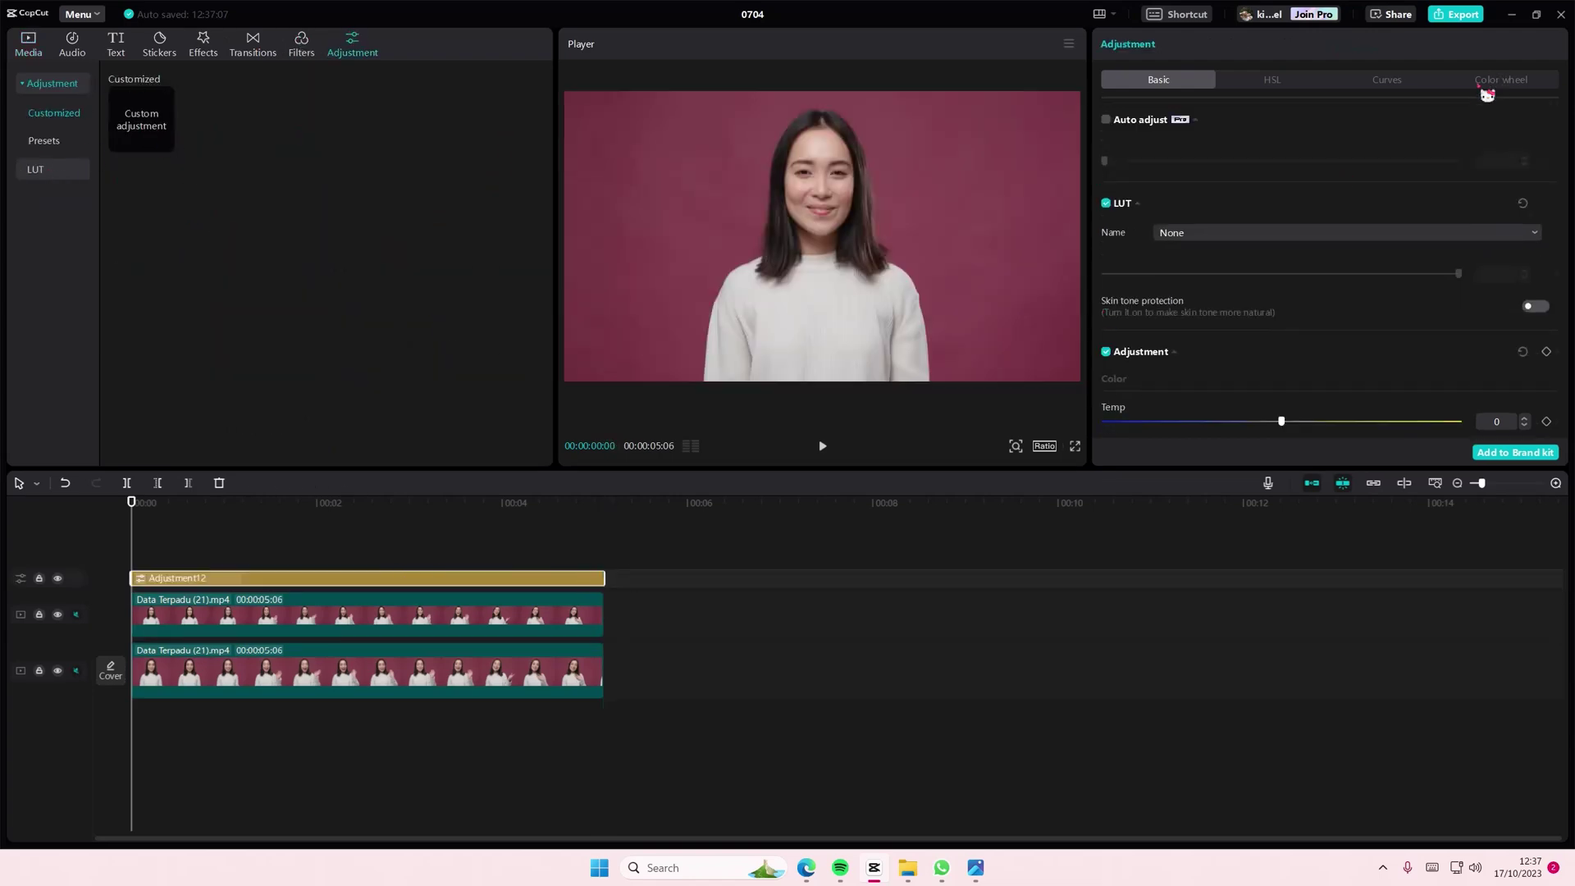
pyautogui.click(1403, 81)
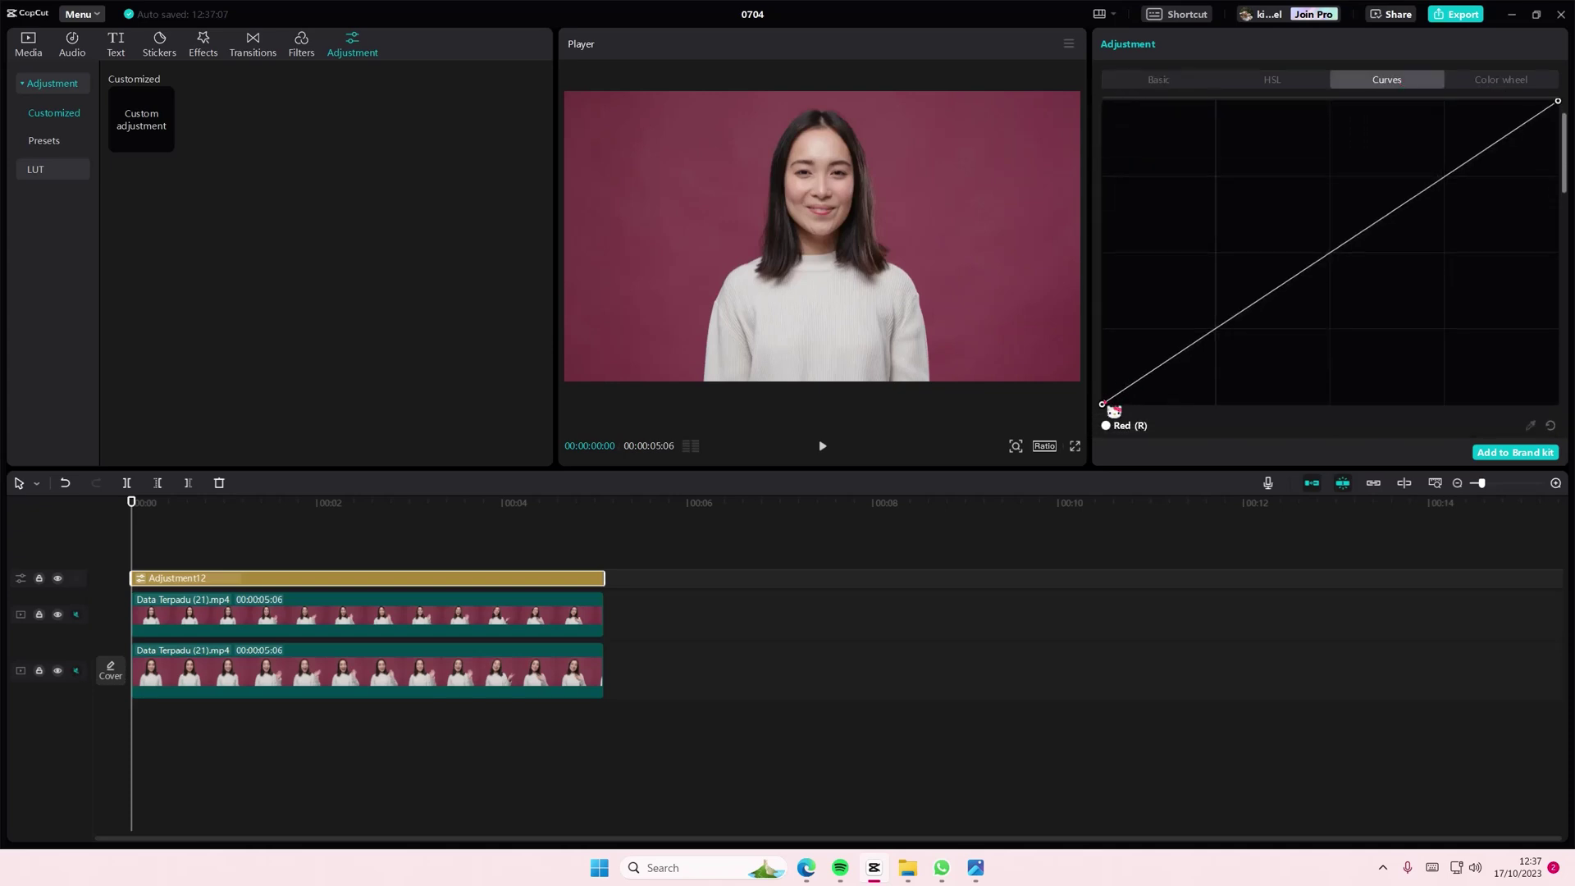
# Step: Flip the luma, red, green and blue curve endpoints so the footage turns negative
pyautogui.moveTo(1103, 402); pyautogui.dragTo(1102, 101)
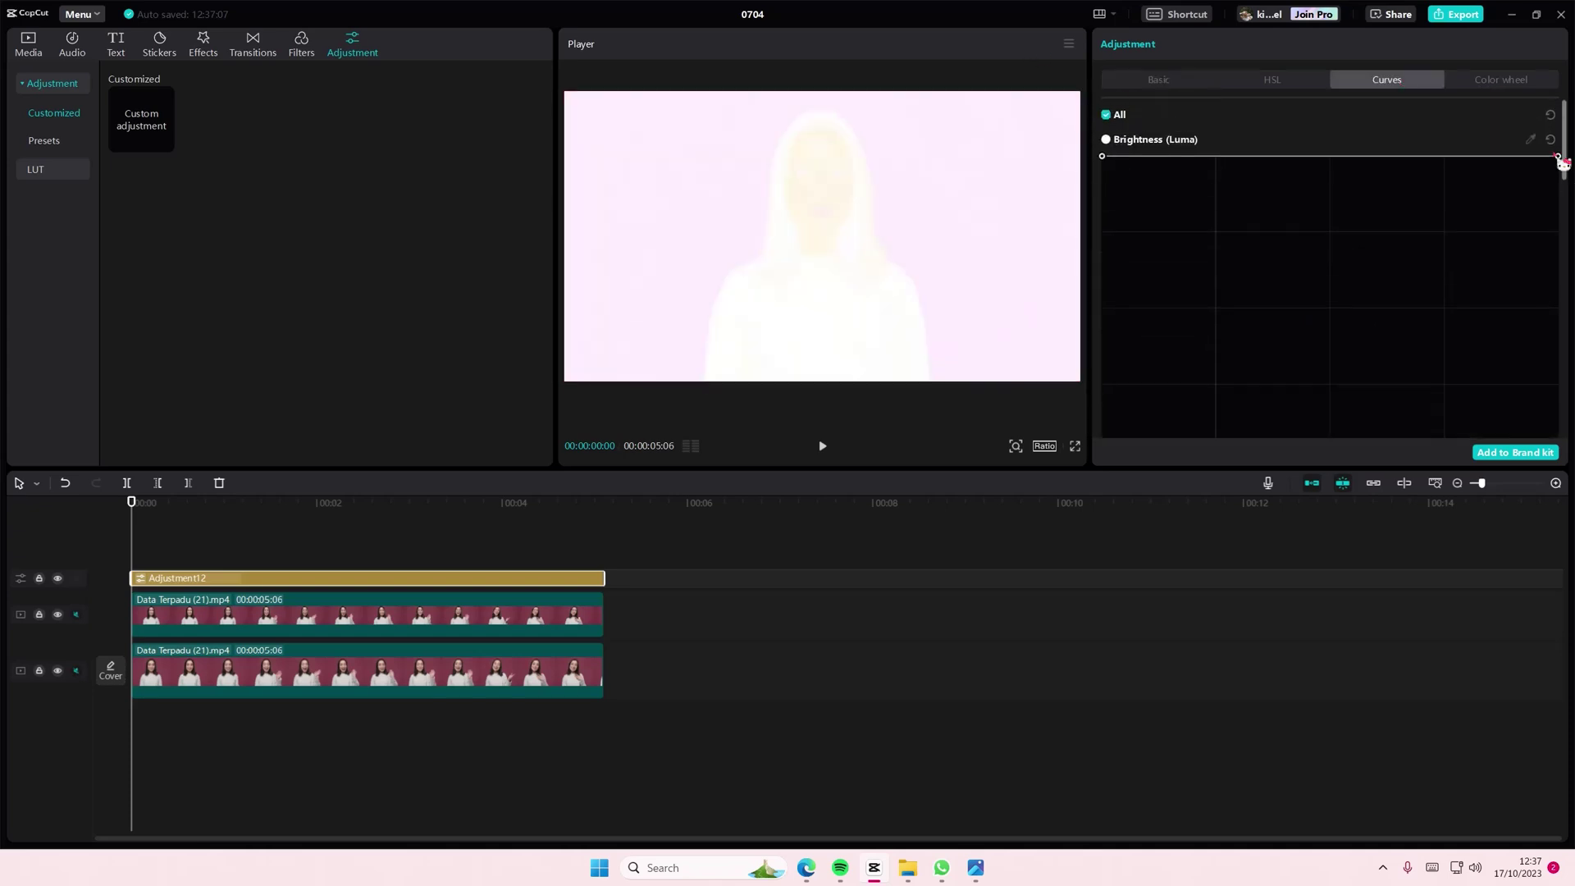
pyautogui.moveTo(1557, 160); pyautogui.dragTo(1527, 438)
pyautogui.scroll(-2, 1324, 360)
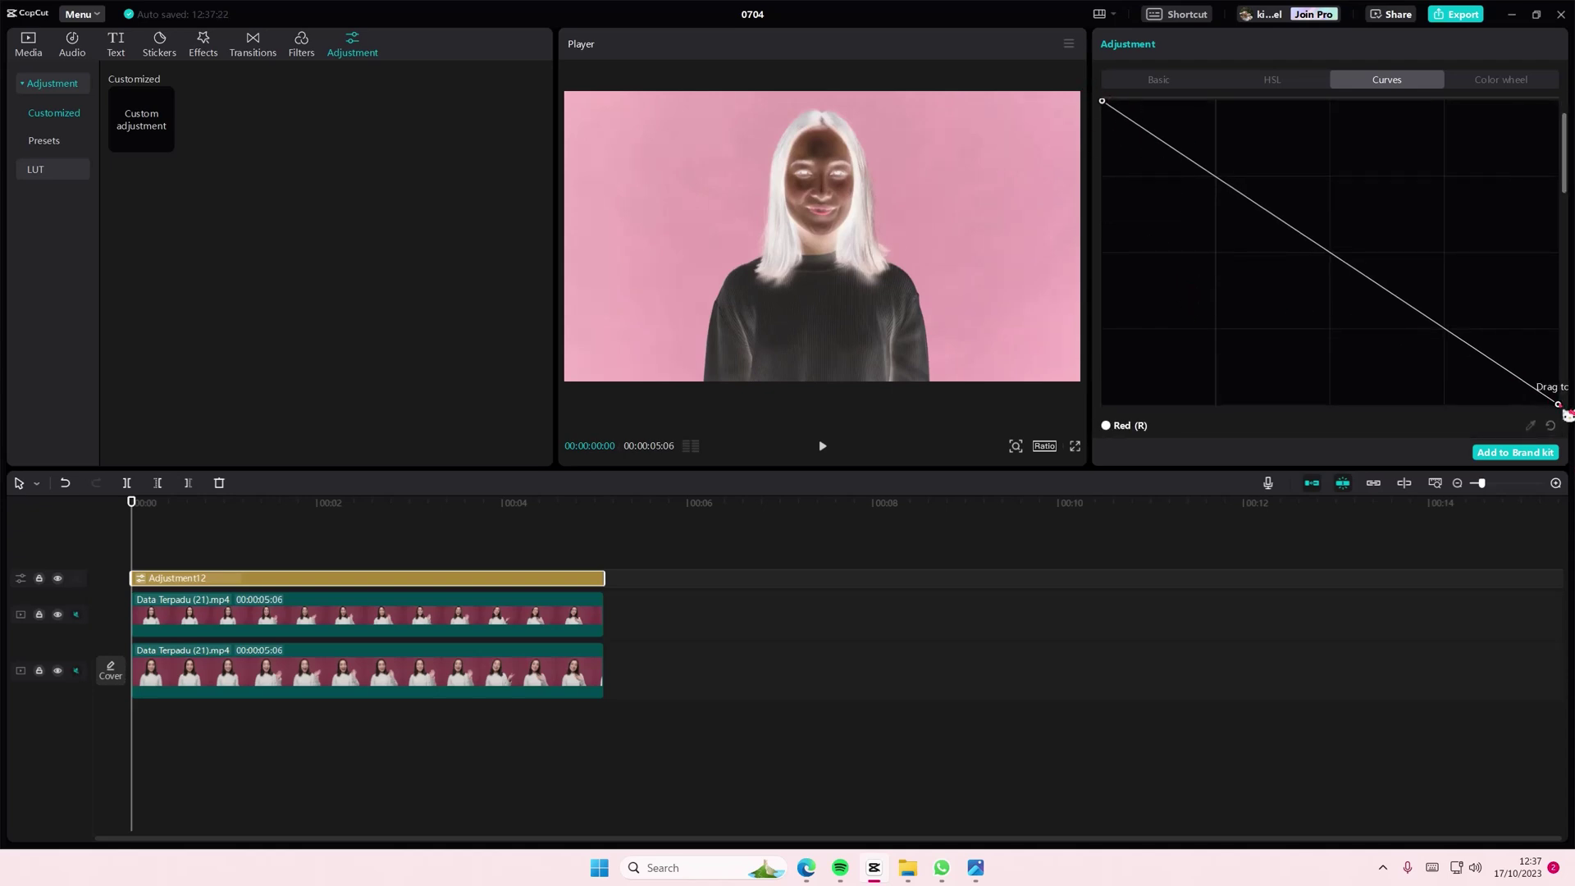
pyautogui.scroll(-2, 1515, 400)
pyautogui.scroll(-3, 1435, 386)
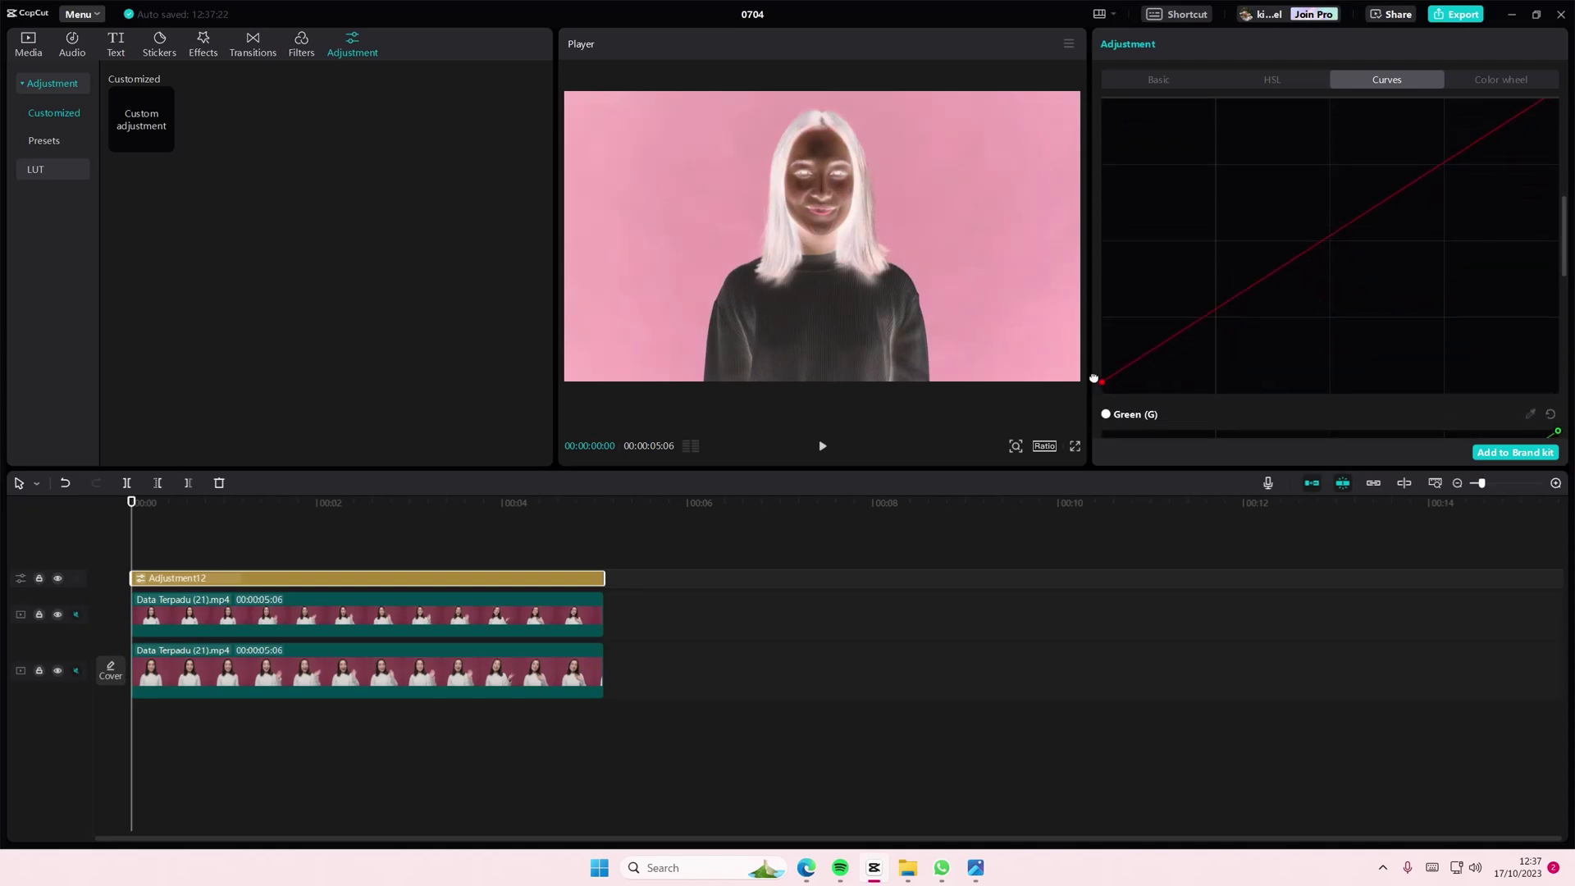
pyautogui.moveTo(1094, 377); pyautogui.dragTo(1017, 75)
pyautogui.scroll(3, 1530, 194)
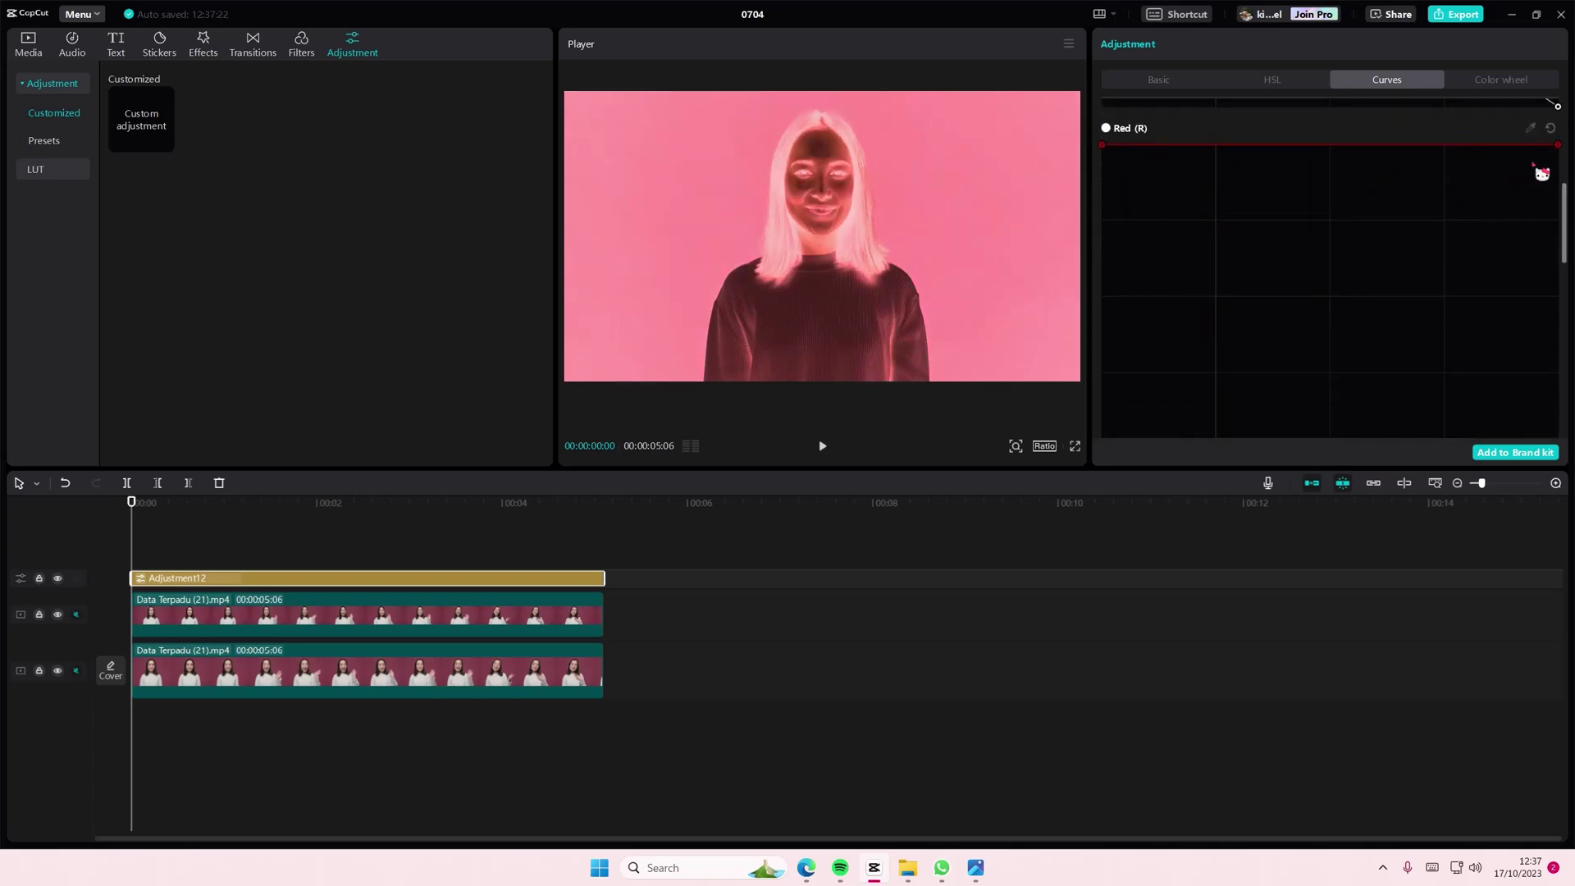
pyautogui.moveTo(1543, 173); pyautogui.dragTo(1358, 405)
pyautogui.scroll(-1, 1230, 370)
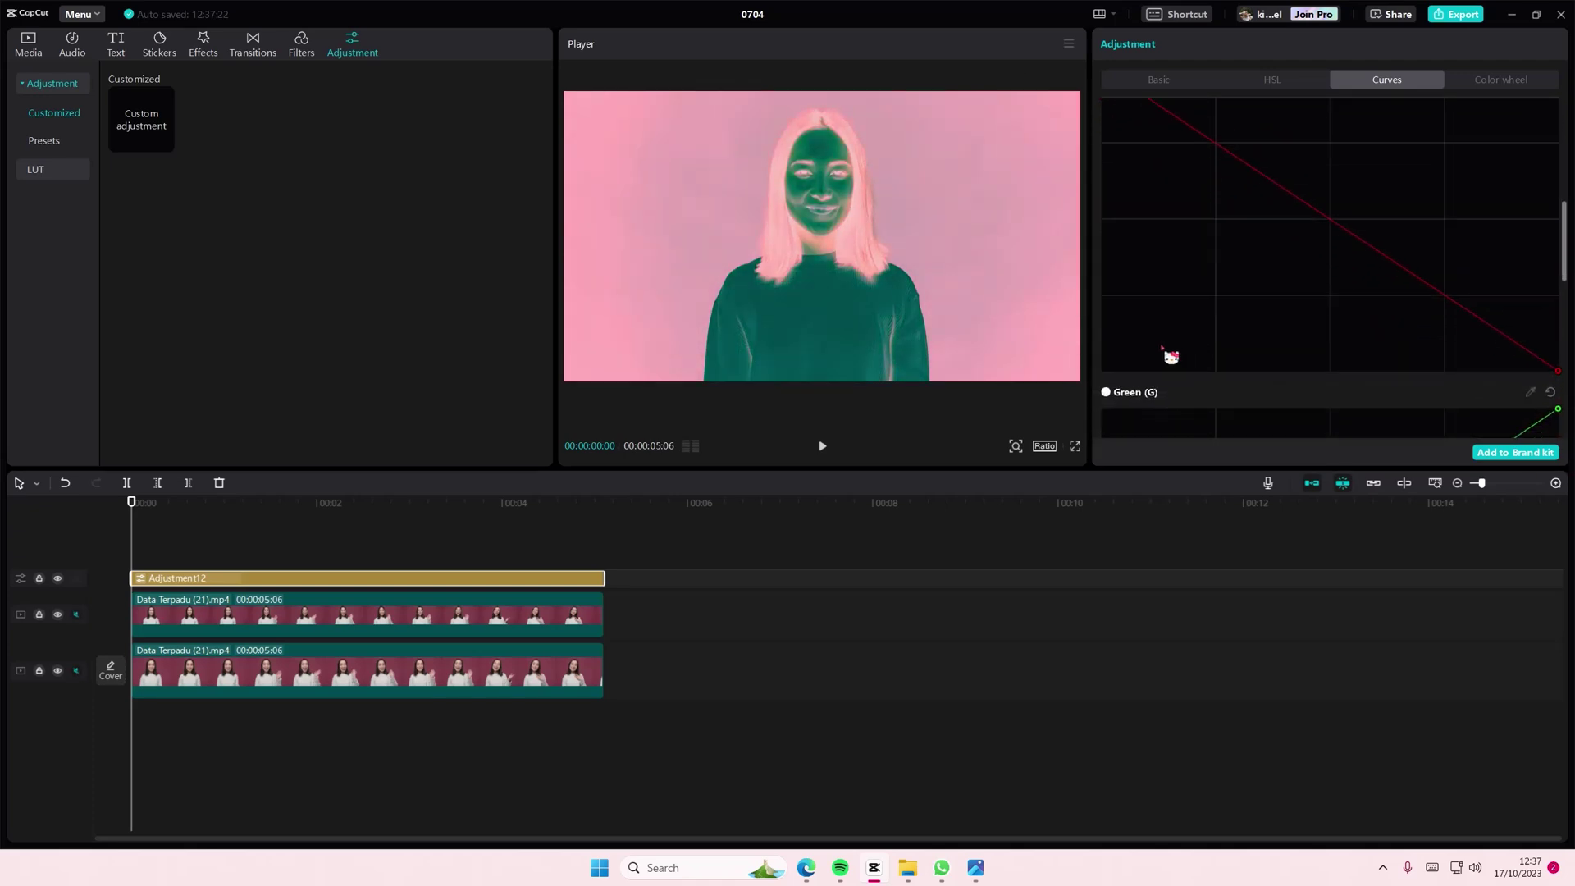
pyautogui.scroll(-2, 1163, 350)
pyautogui.scroll(-2, 1160, 349)
pyautogui.scroll(-2, 1160, 354)
pyautogui.scroll(-1, 1144, 394)
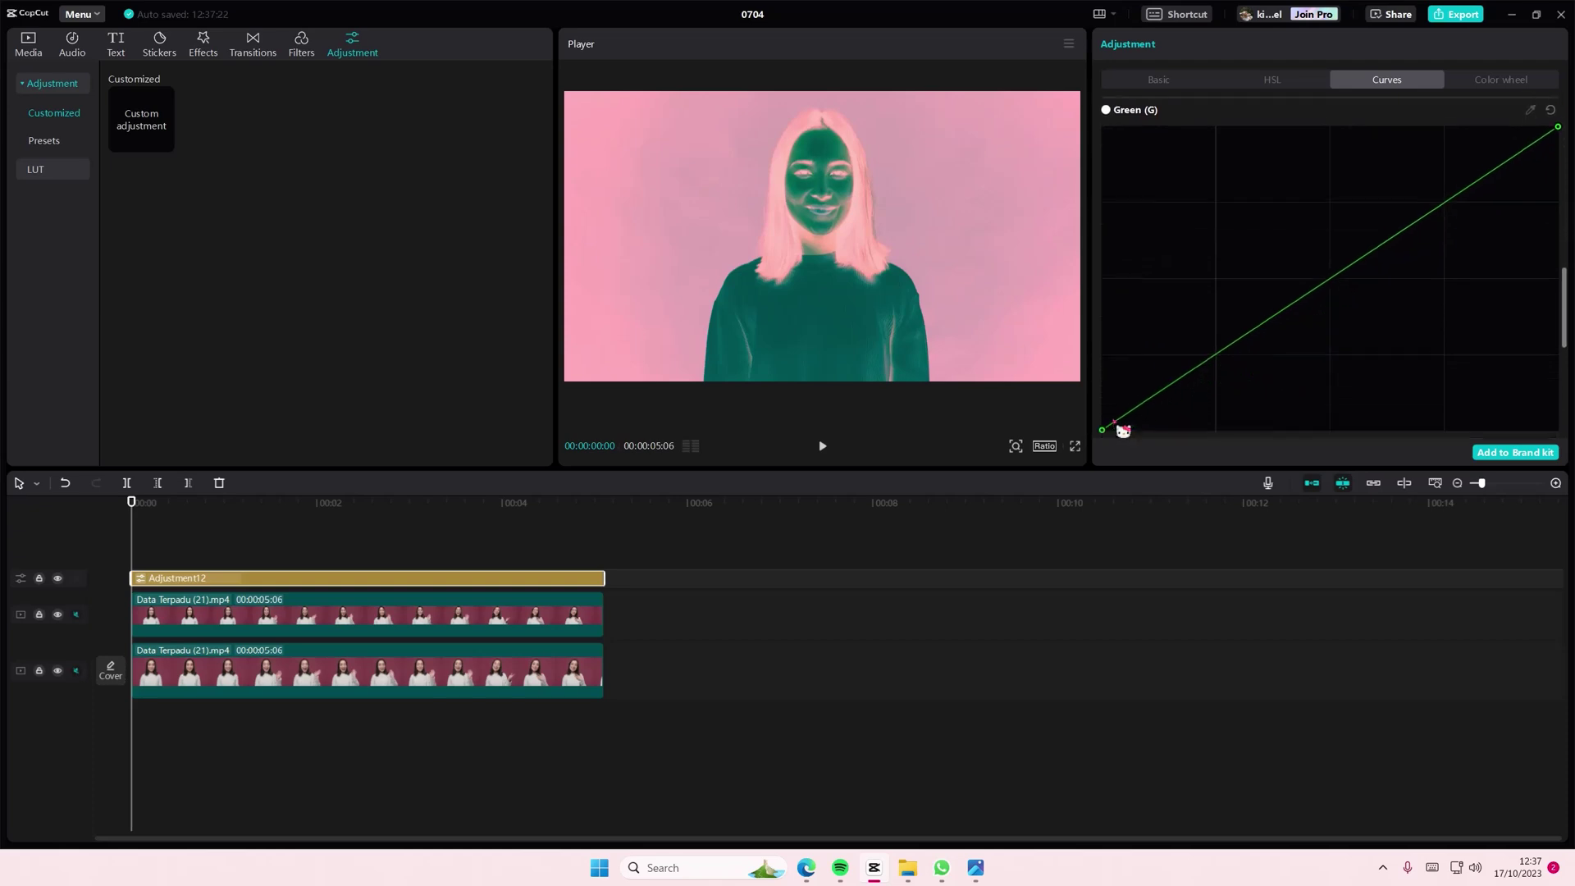
pyautogui.moveTo(1121, 430); pyautogui.dragTo(1484, 229)
pyautogui.scroll(1, 1485, 229)
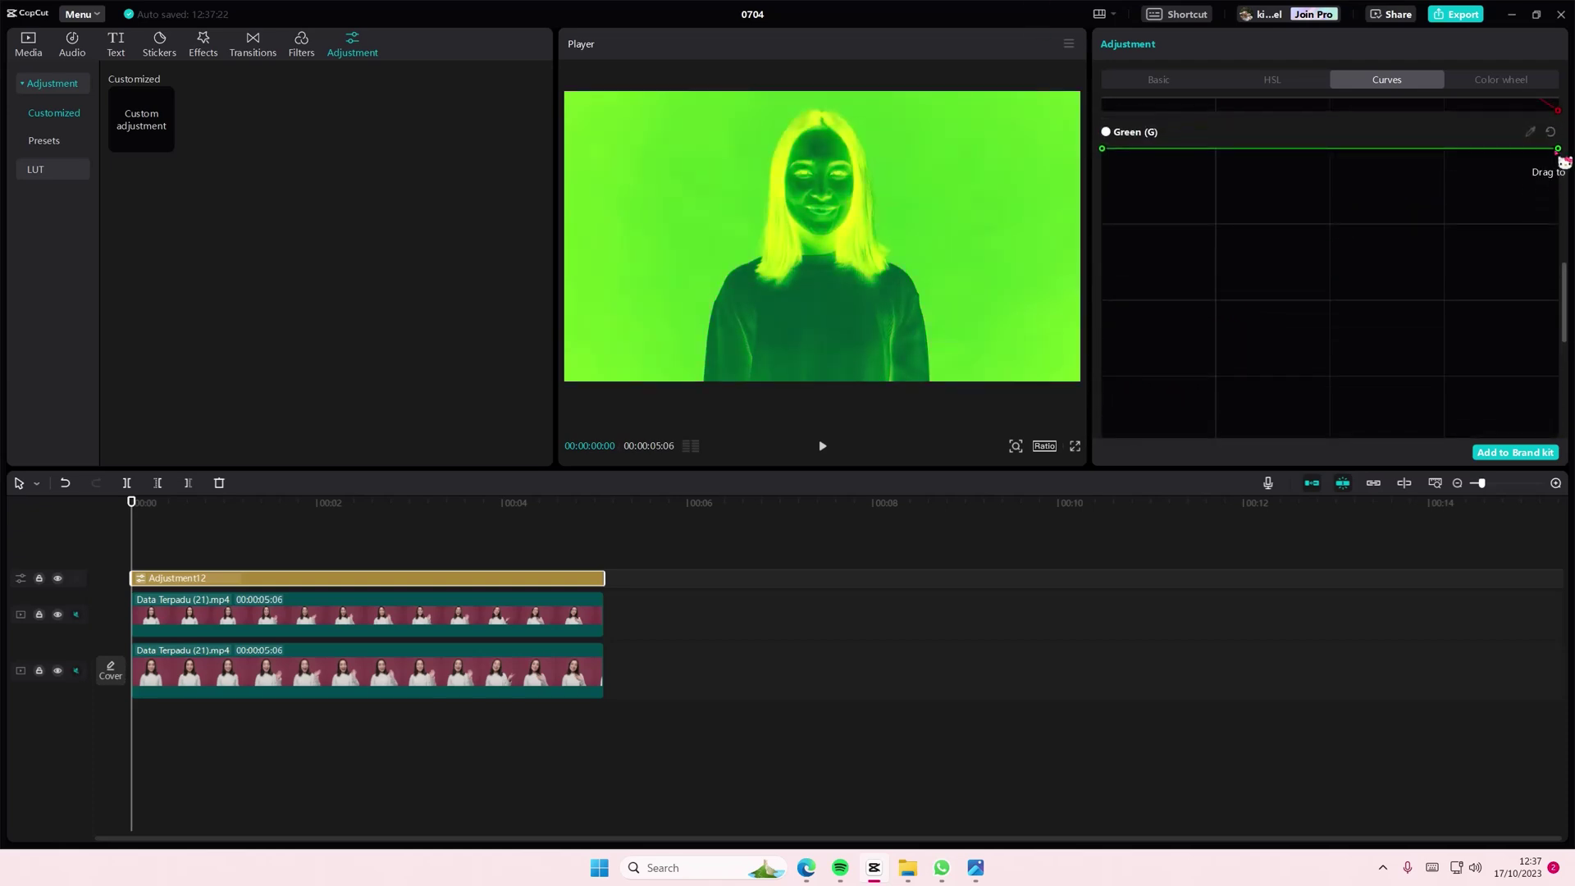
pyautogui.moveTo(1563, 161); pyautogui.dragTo(1558, 435)
pyautogui.scroll(-1, 1153, 370)
pyautogui.scroll(-2, 1150, 377)
pyautogui.scroll(-2, 1108, 398)
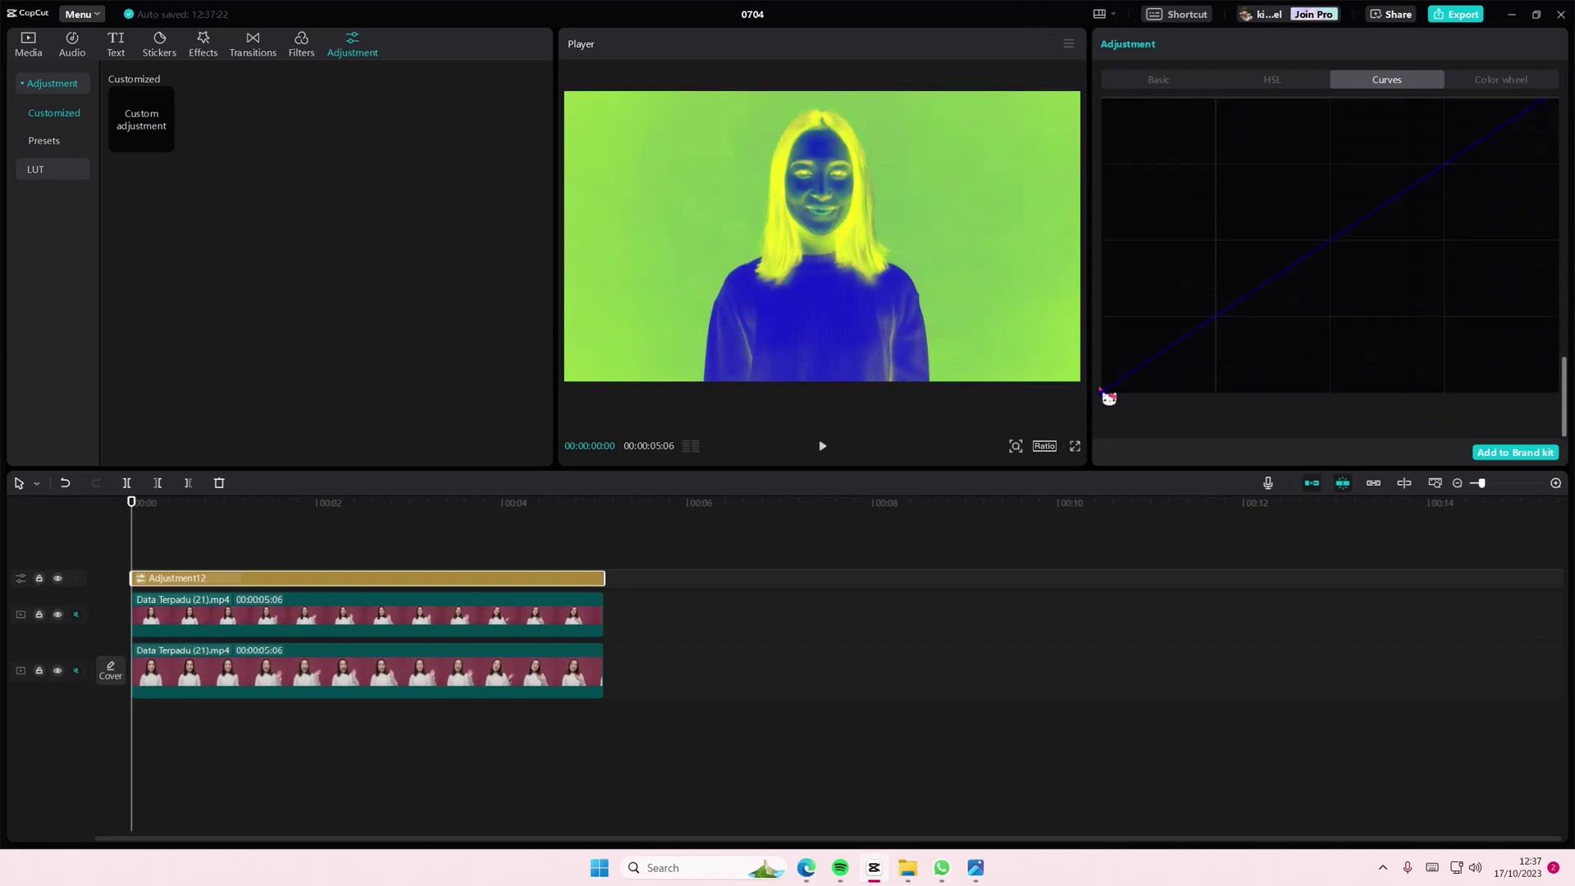
pyautogui.moveTo(1109, 398); pyautogui.dragTo(1039, 123)
pyautogui.scroll(1, 1517, 166)
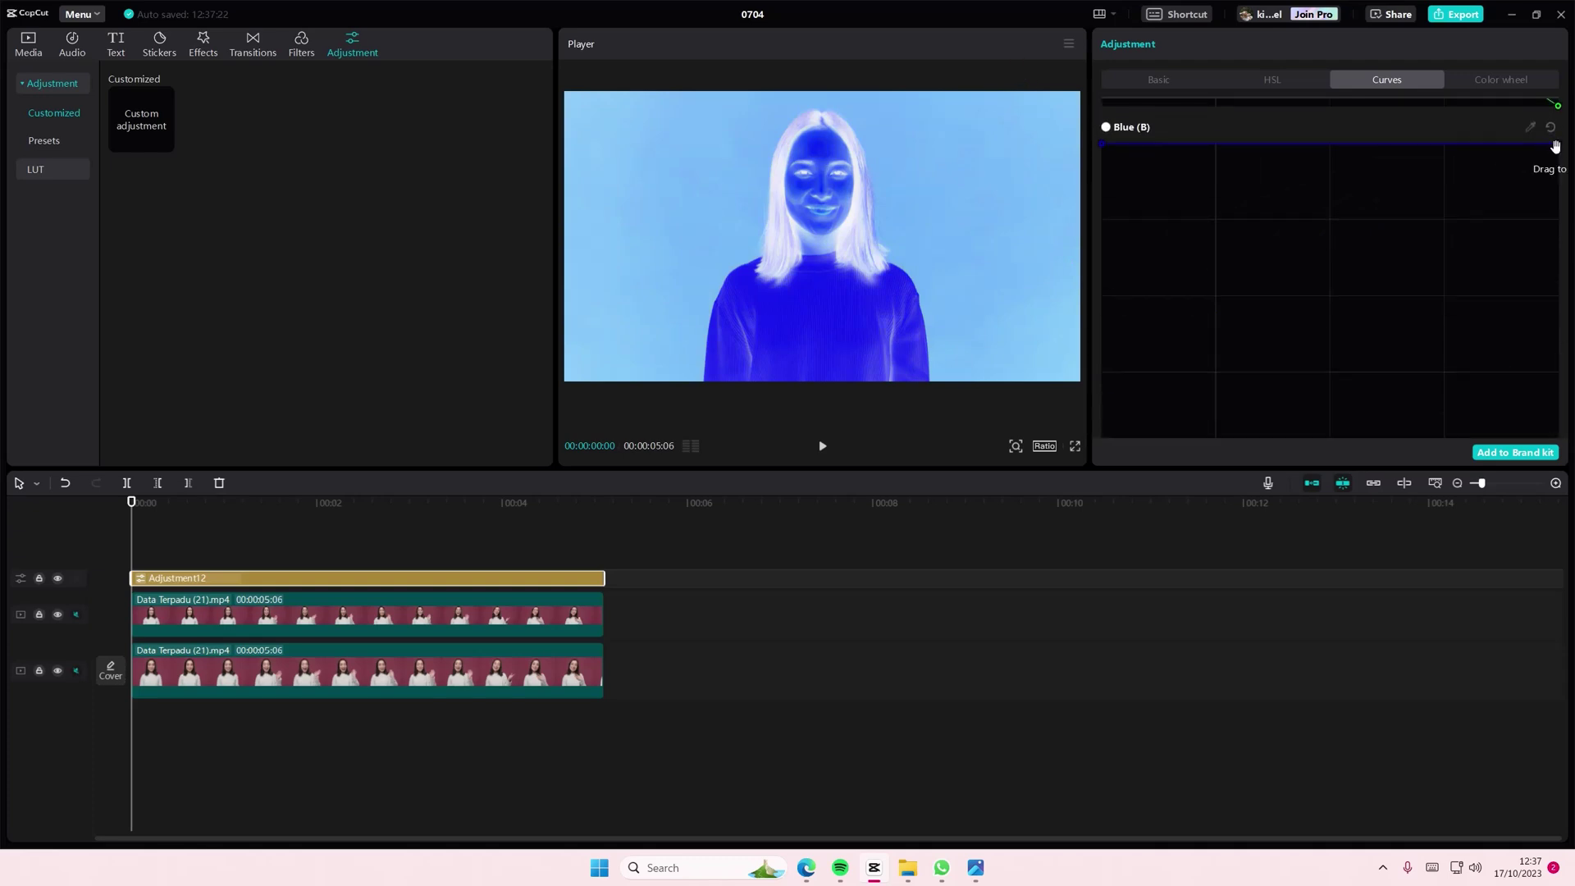
pyautogui.click(406, 505)
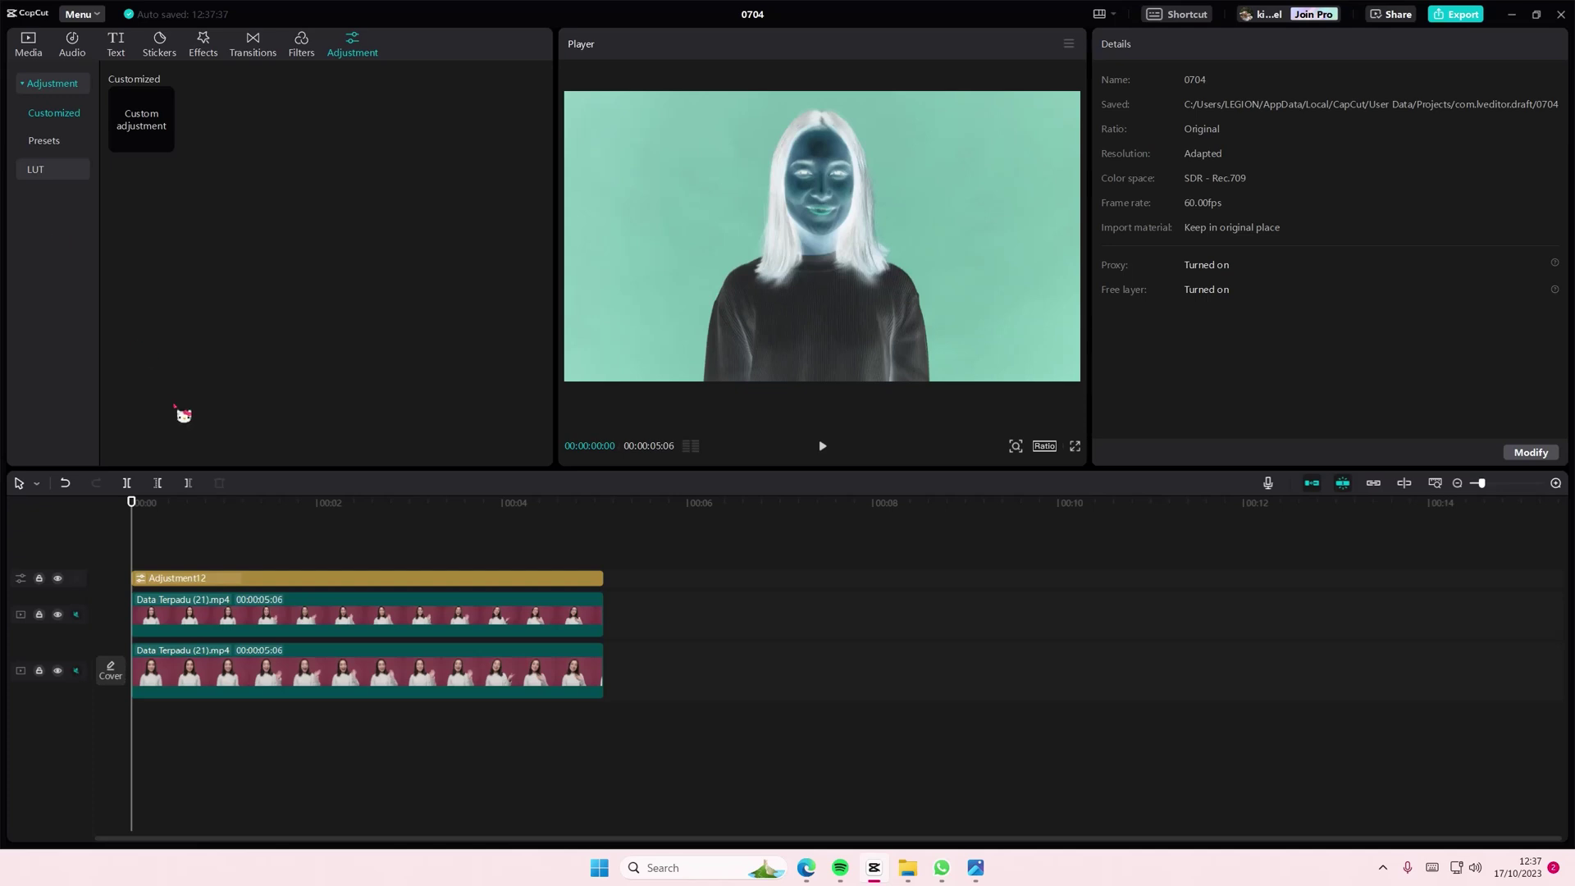
# Step: Apply Auto cutout to the upper duplicate clip to remove the woman's background
pyautogui.click(222, 628)
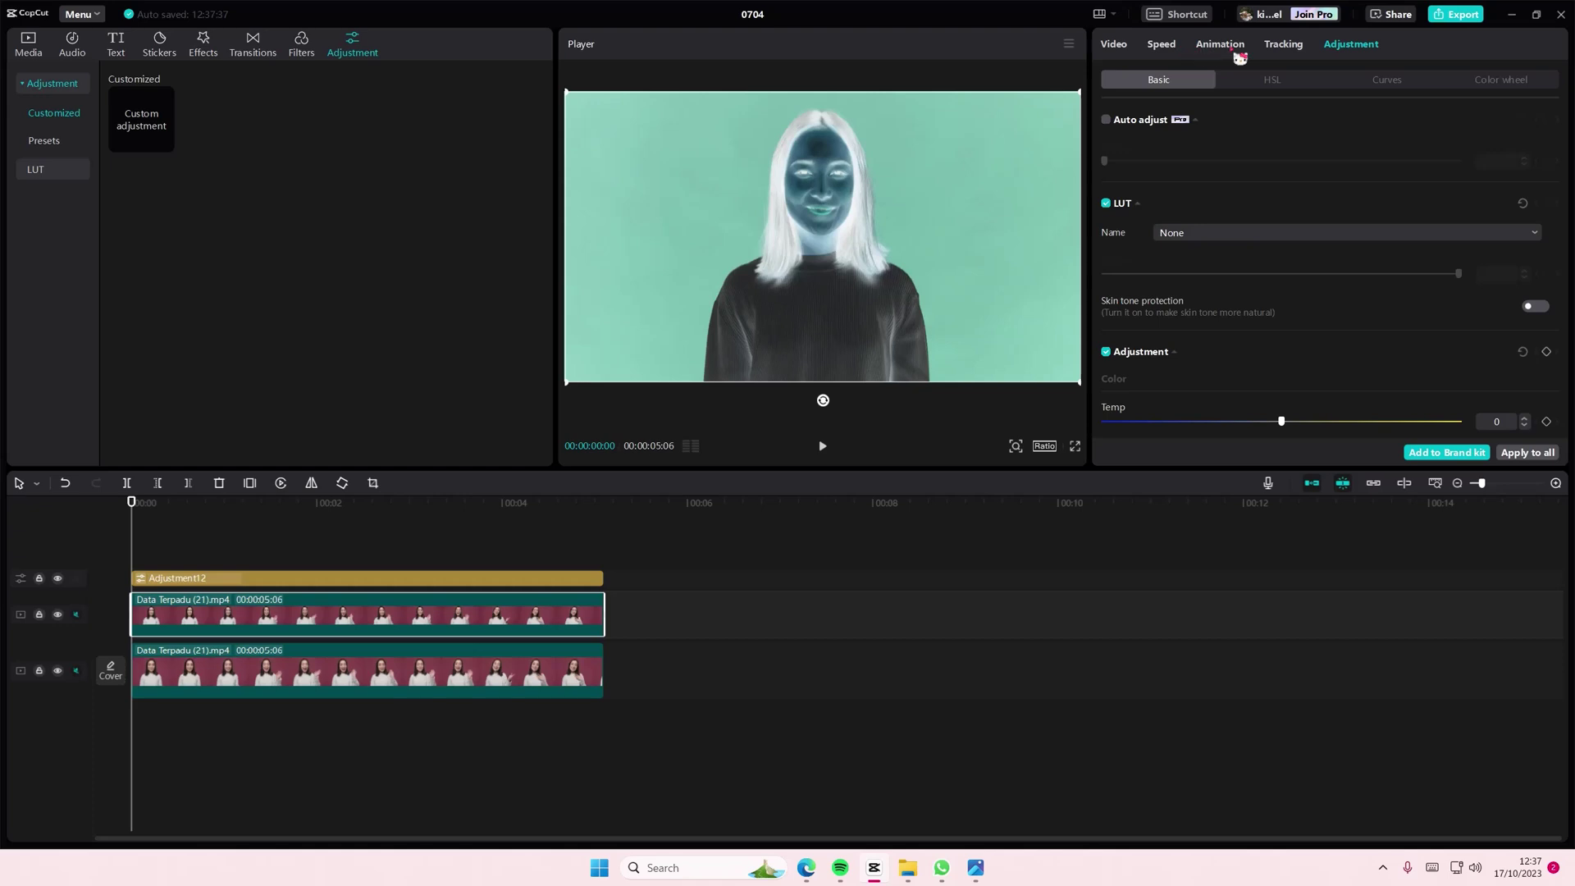
pyautogui.click(1117, 45)
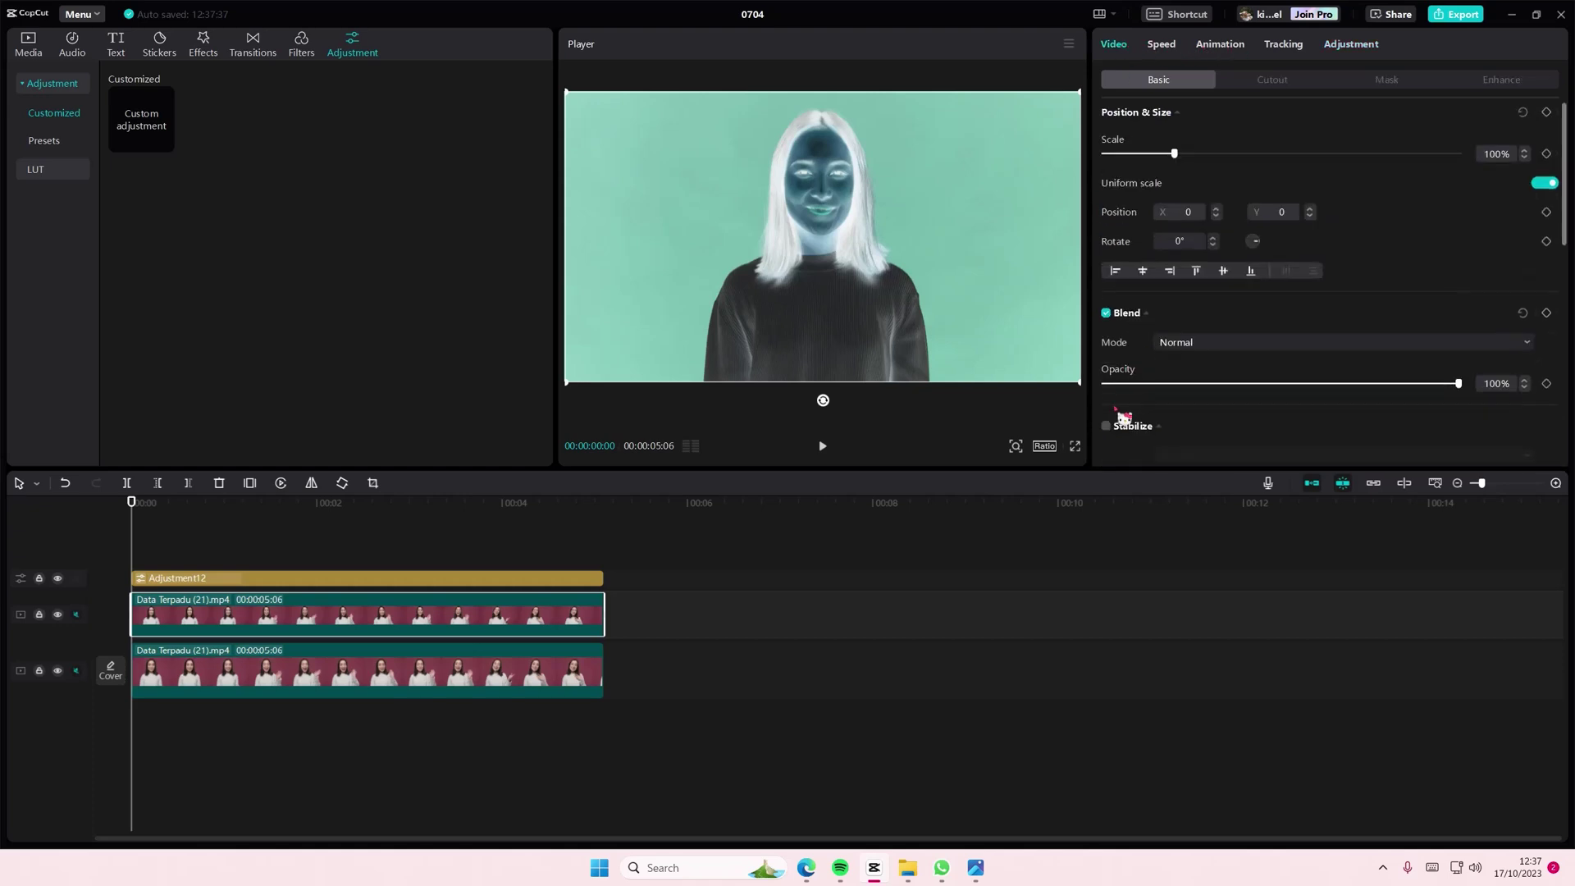
pyautogui.scroll(-2, 1120, 415)
pyautogui.scroll(-1, 1123, 417)
pyautogui.scroll(-2, 1122, 417)
pyautogui.scroll(-1, 1123, 415)
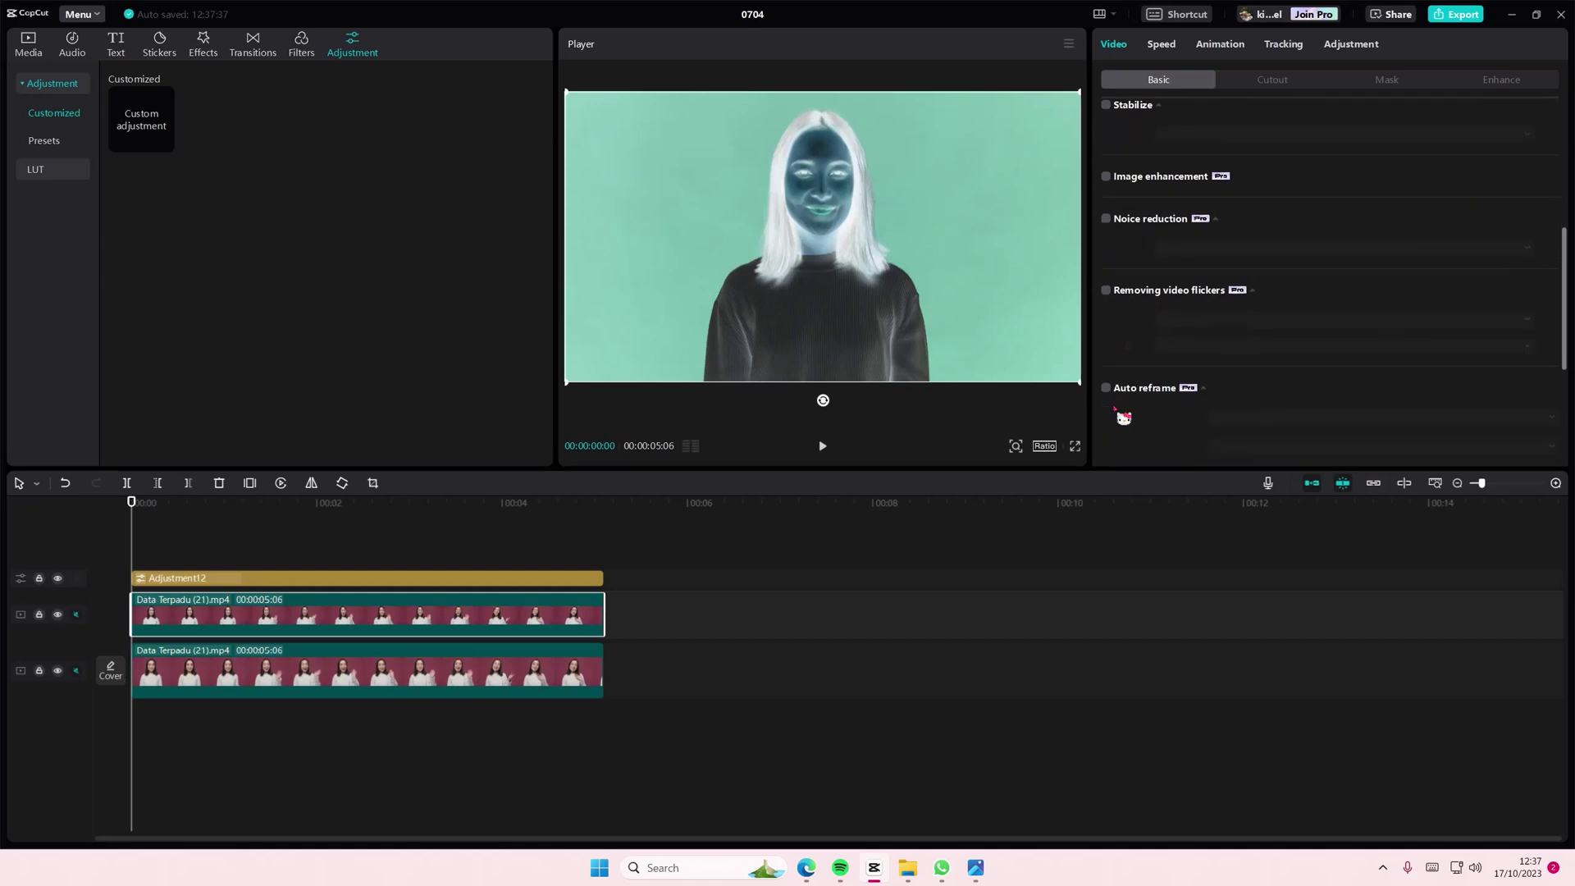
pyautogui.scroll(5, 1122, 415)
pyautogui.click(1243, 79)
pyautogui.click(1108, 395)
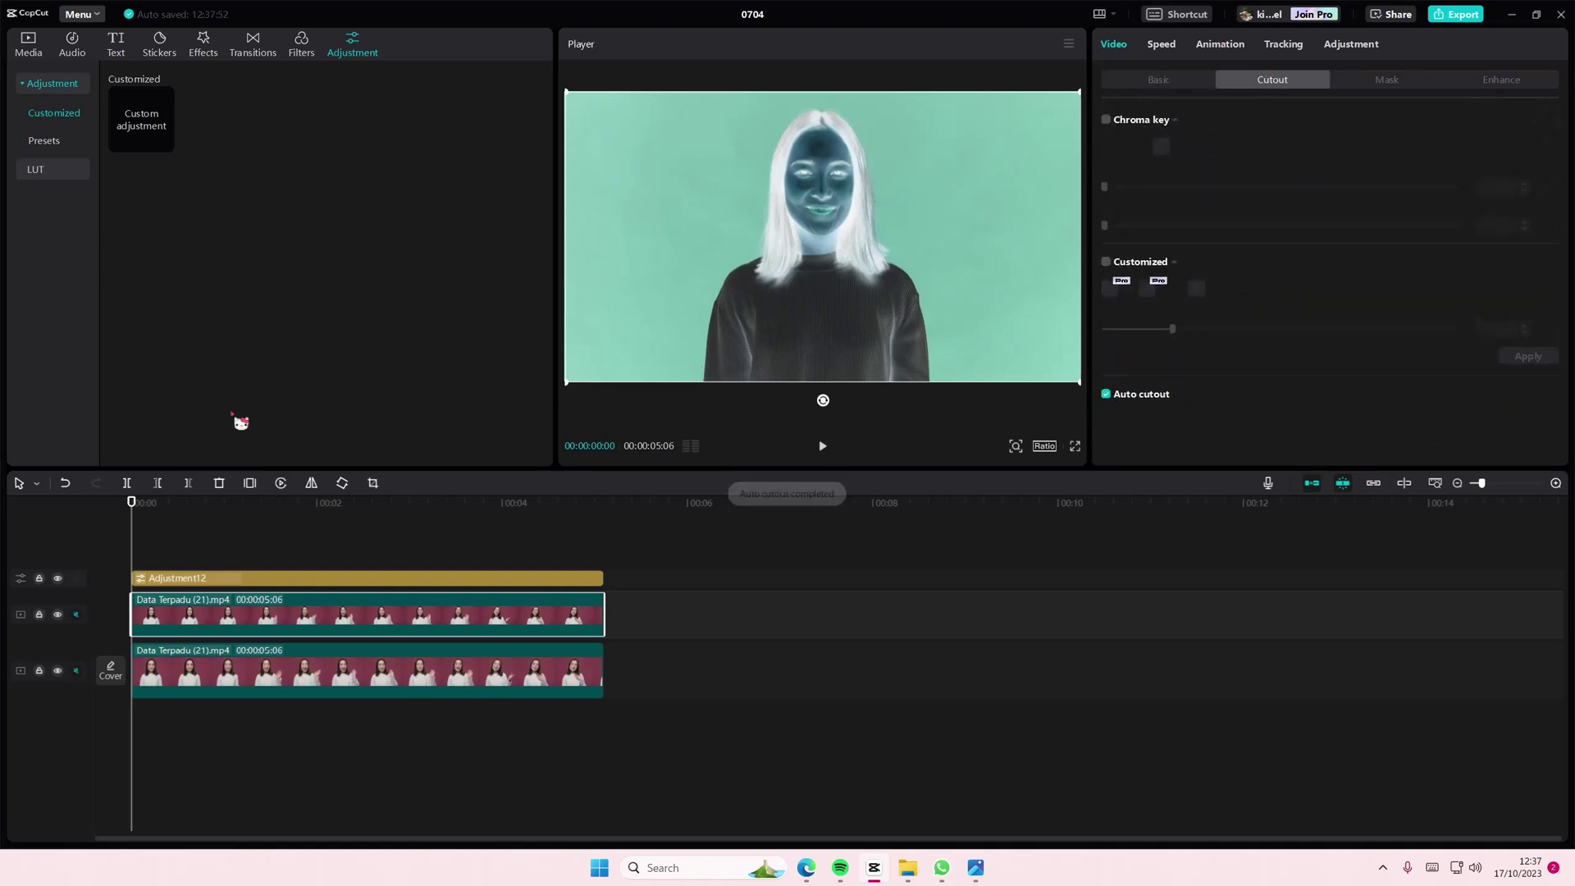
# Step: Place the neon skull sticker on a new track above the clips
pyautogui.click(159, 44)
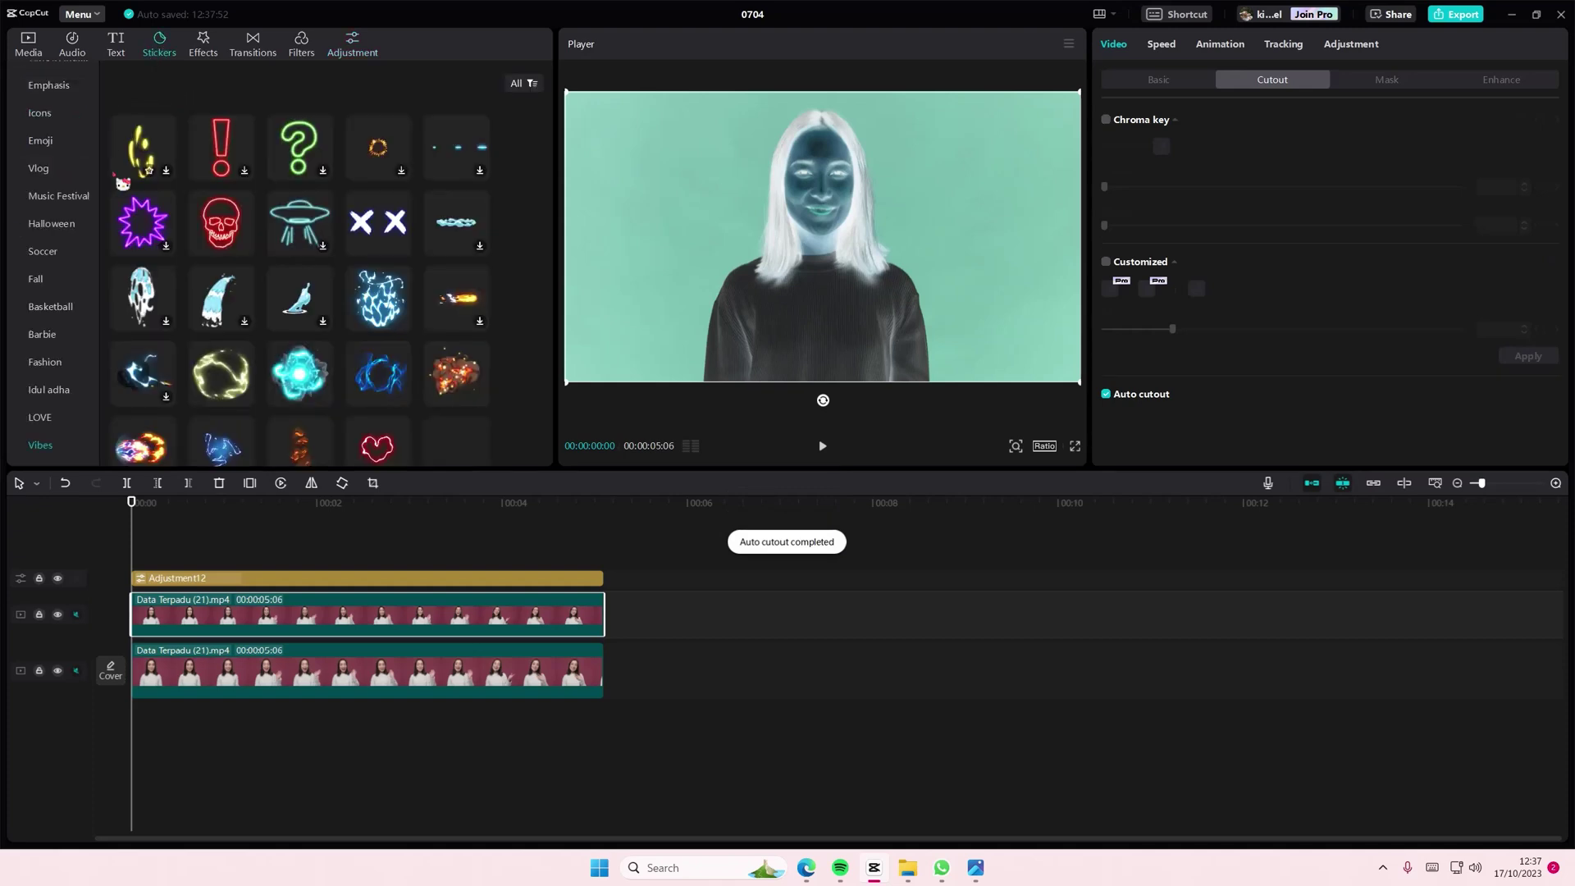
pyautogui.click(154, 436)
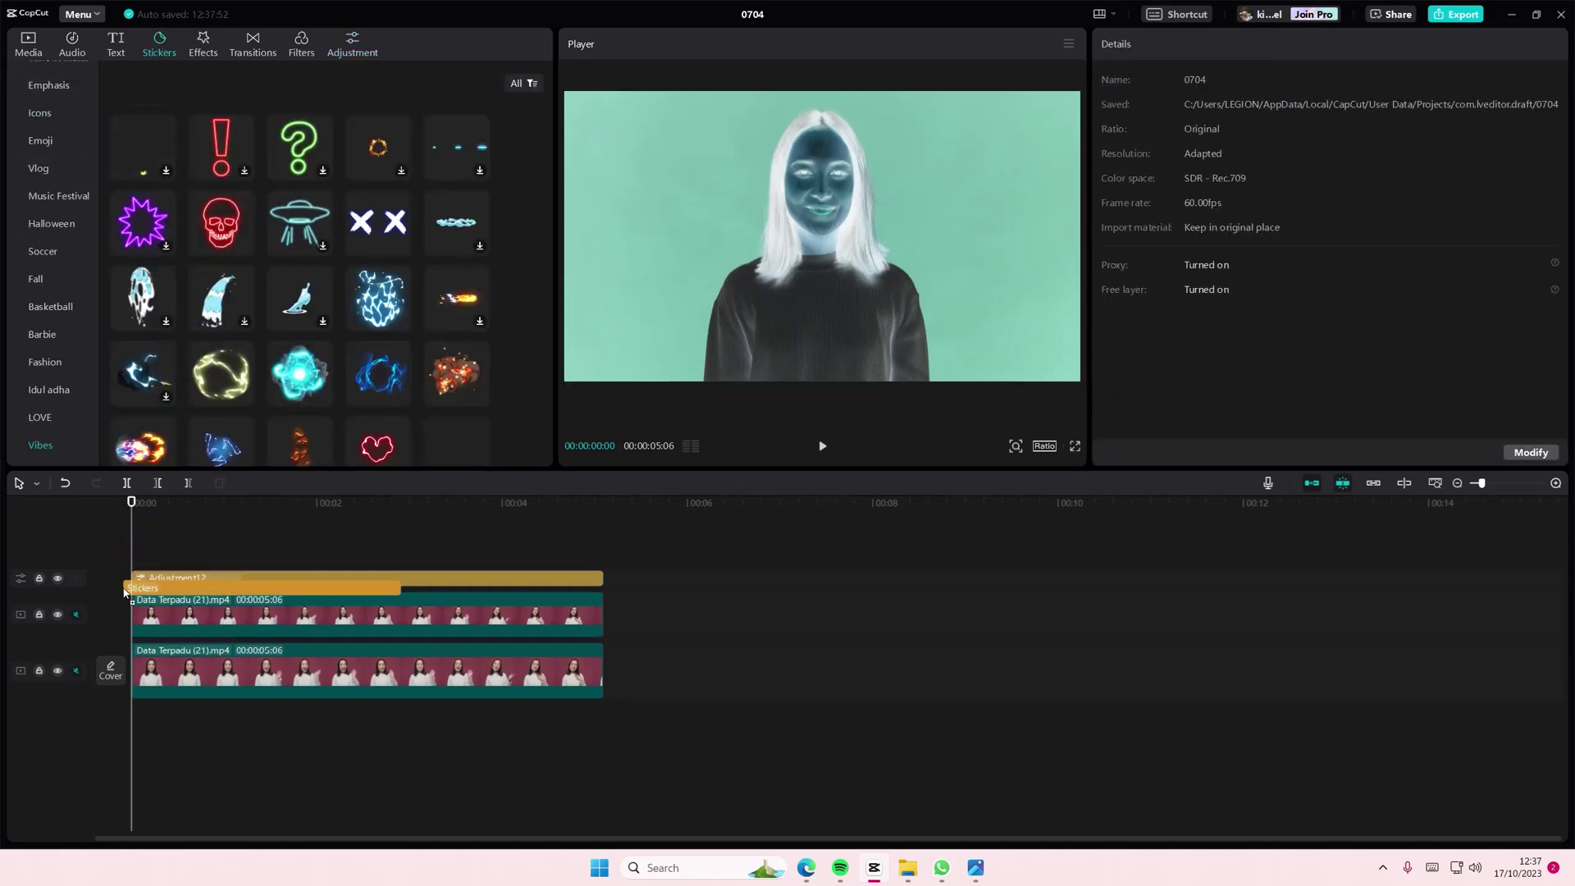
pyautogui.moveTo(143, 483)
pyautogui.mouseDown()
pyautogui.moveTo(342, 597)
pyautogui.moveTo(603, 578)
pyautogui.mouseUp()
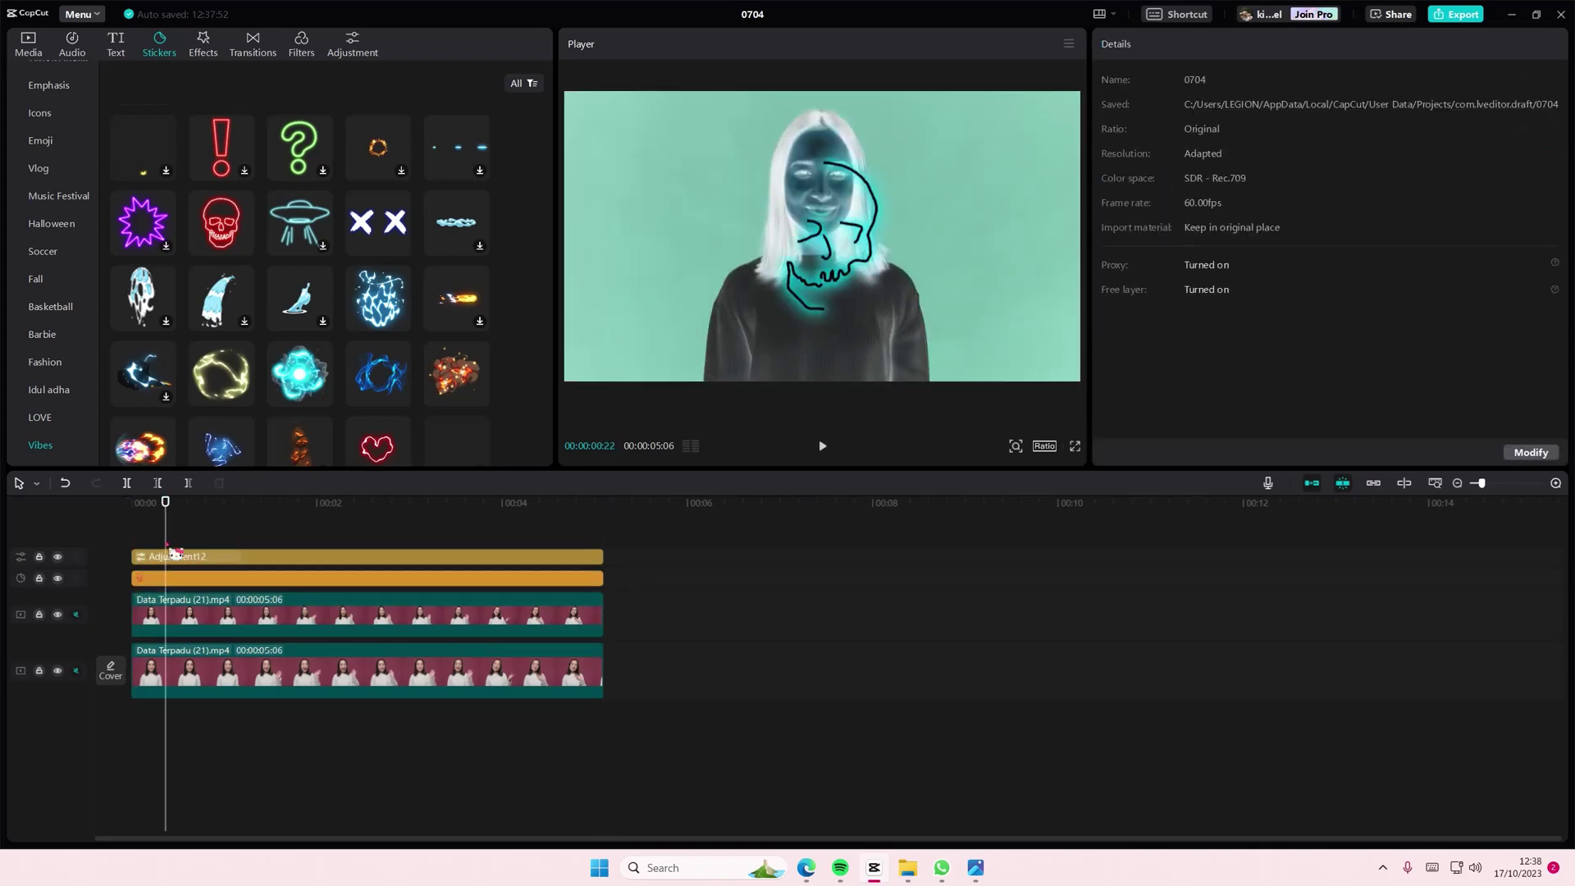
# Step: Scale the skull sticker unevenly to 71% wide and 69% tall, positioned over the face
pyautogui.click(237, 579)
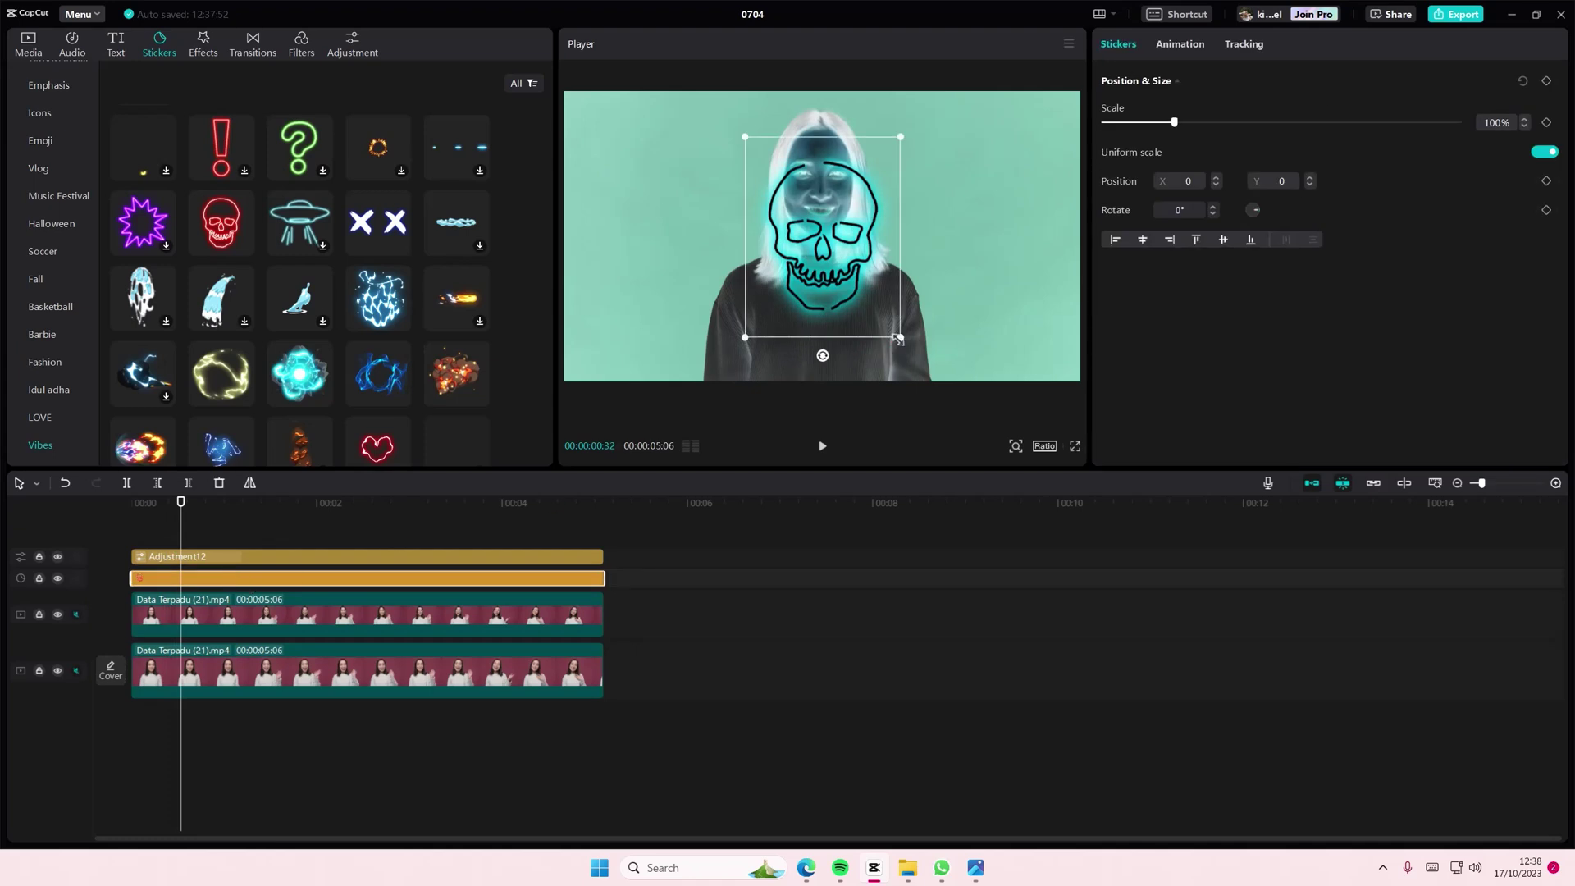
pyautogui.moveTo(900, 338); pyautogui.dragTo(834, 204)
pyautogui.moveTo(1148, 122); pyautogui.dragTo(1151, 122)
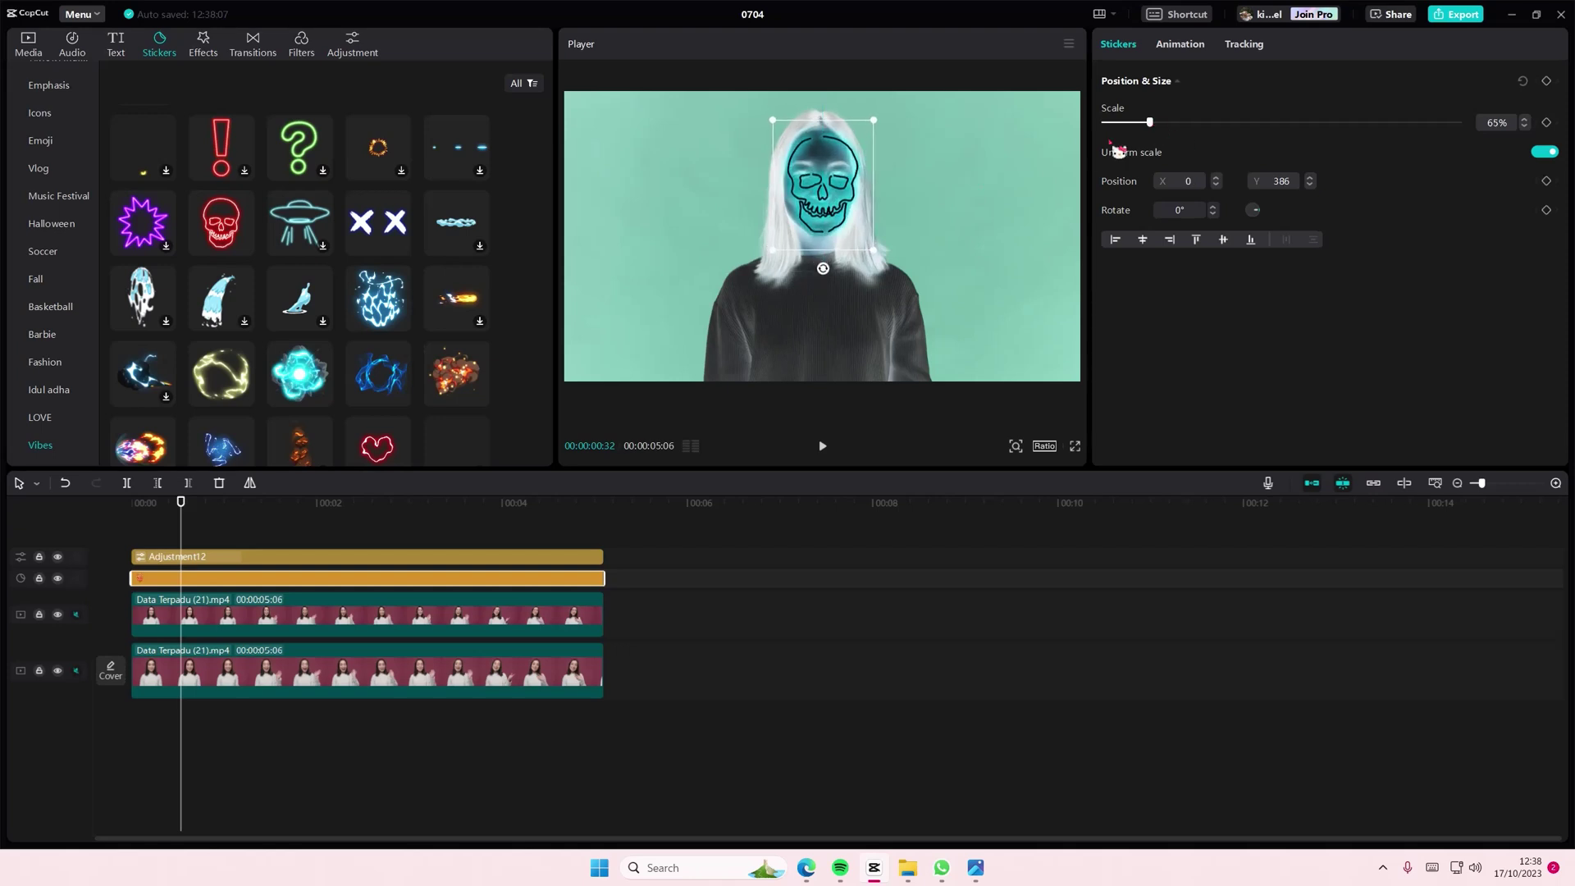
pyautogui.moveTo(819, 185); pyautogui.dragTo(821, 180)
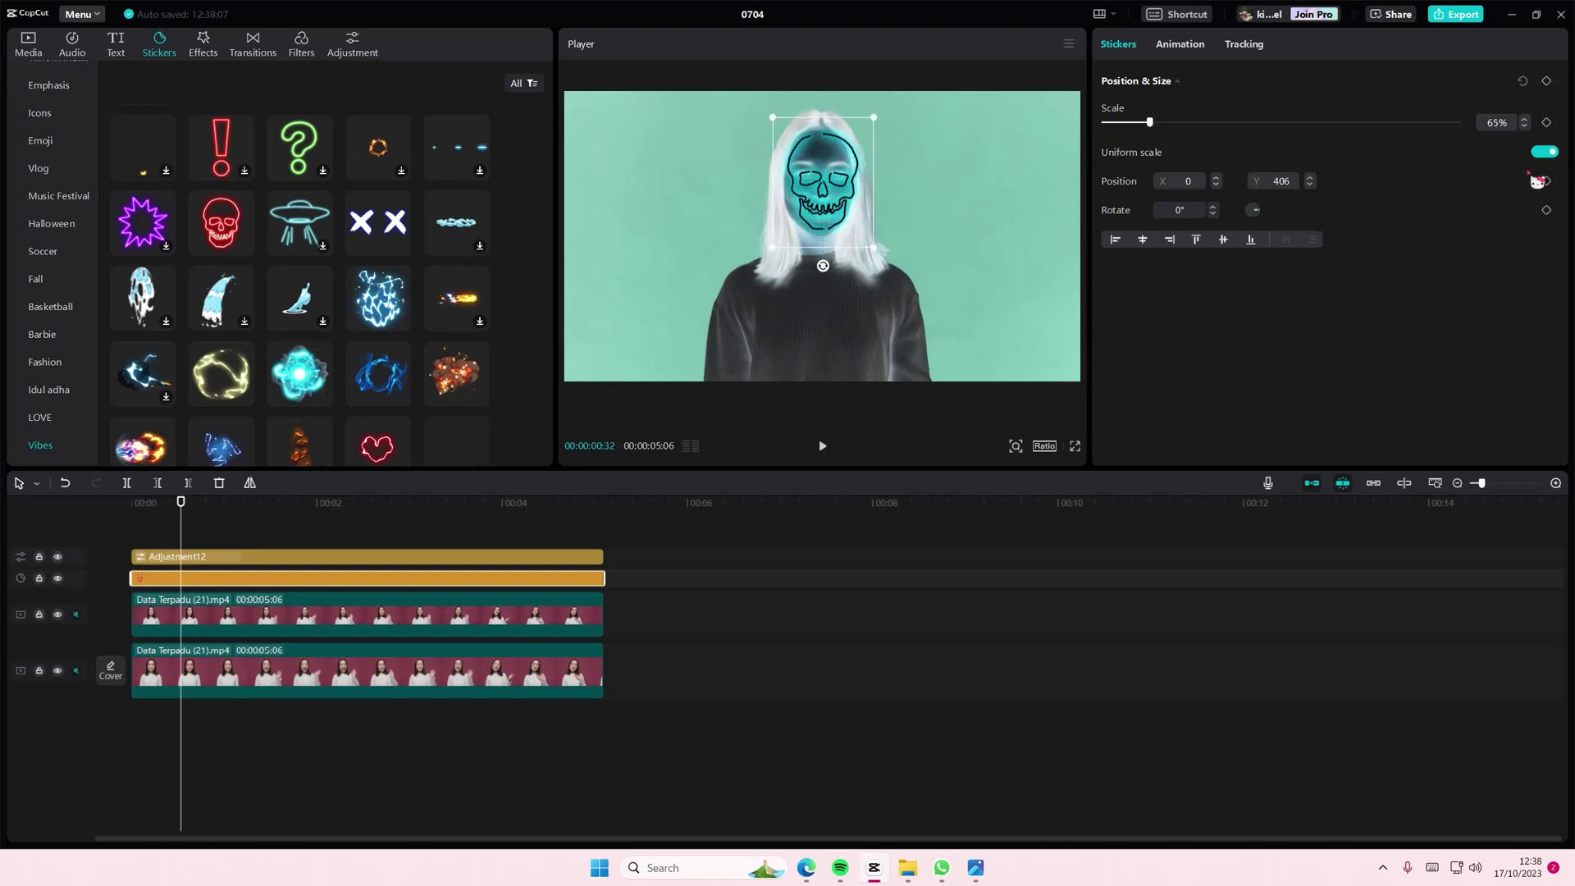
pyautogui.click(1546, 153)
pyautogui.moveTo(1162, 168); pyautogui.dragTo(1164, 138)
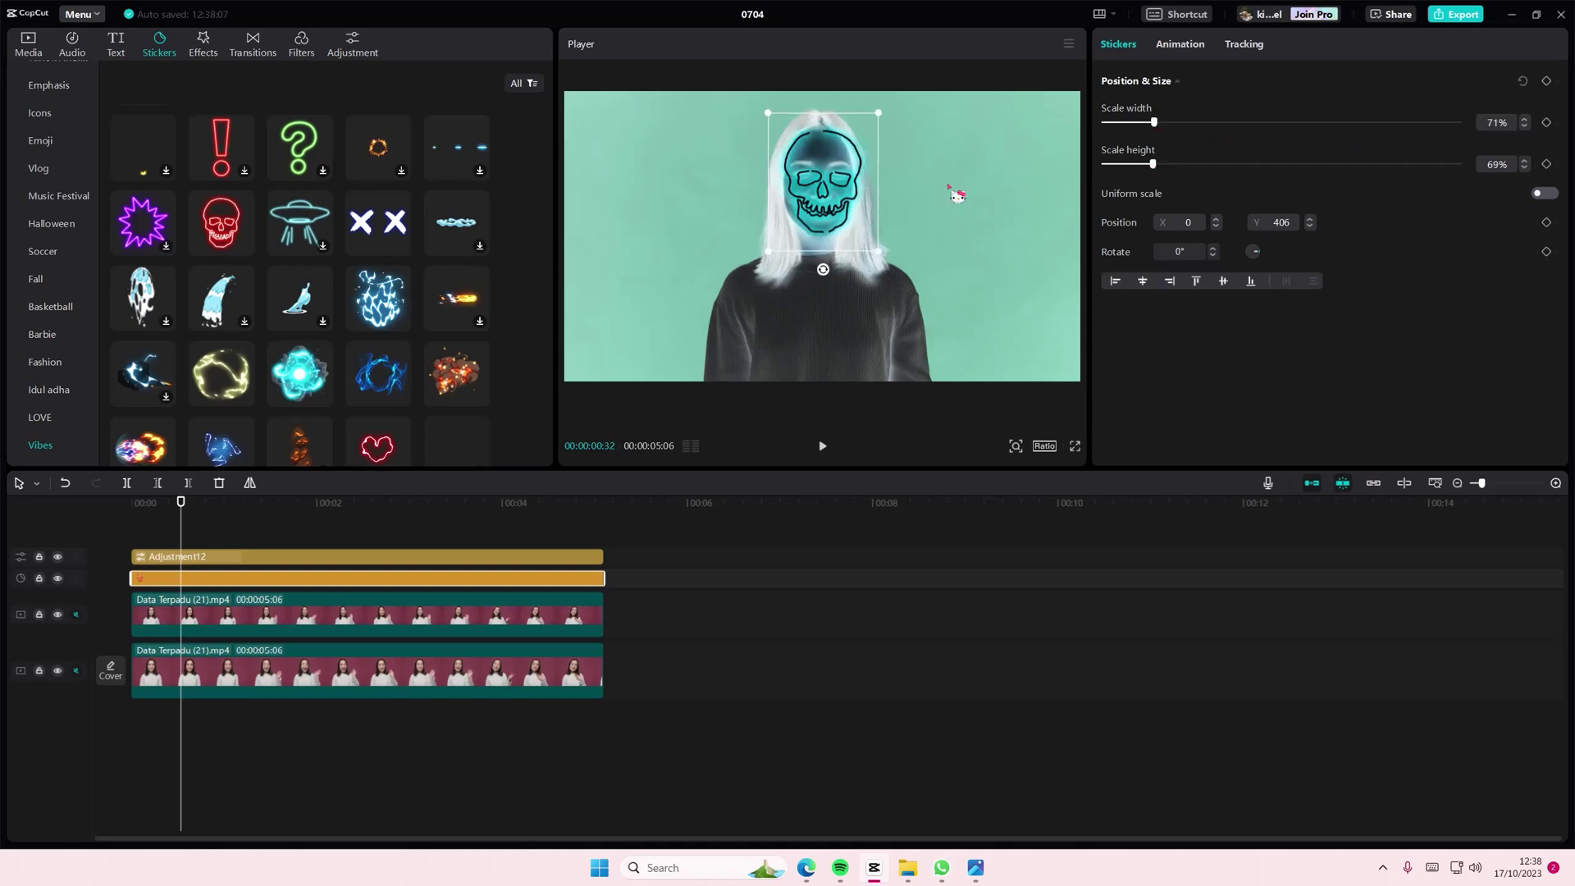
pyautogui.moveTo(822, 232); pyautogui.dragTo(821, 236)
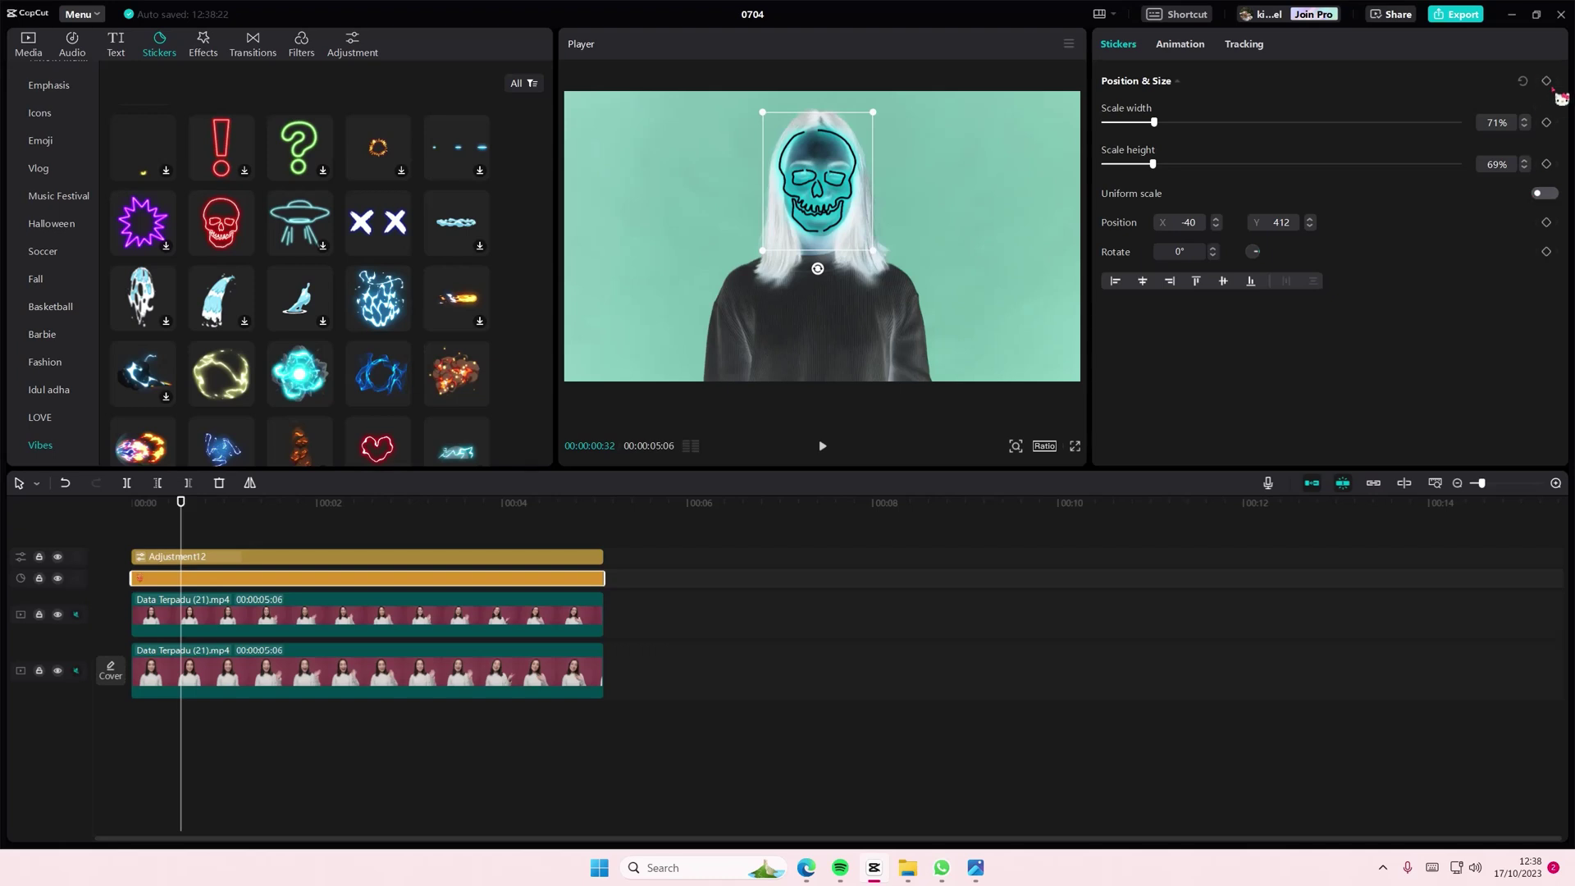
# Step: Keyframe the skull's position and rotation, tilting it near 1.5 s and straightening it near 3.1 s
pyautogui.click(1547, 222)
pyautogui.click(1547, 251)
pyautogui.moveTo(181, 537); pyautogui.dragTo(305, 556)
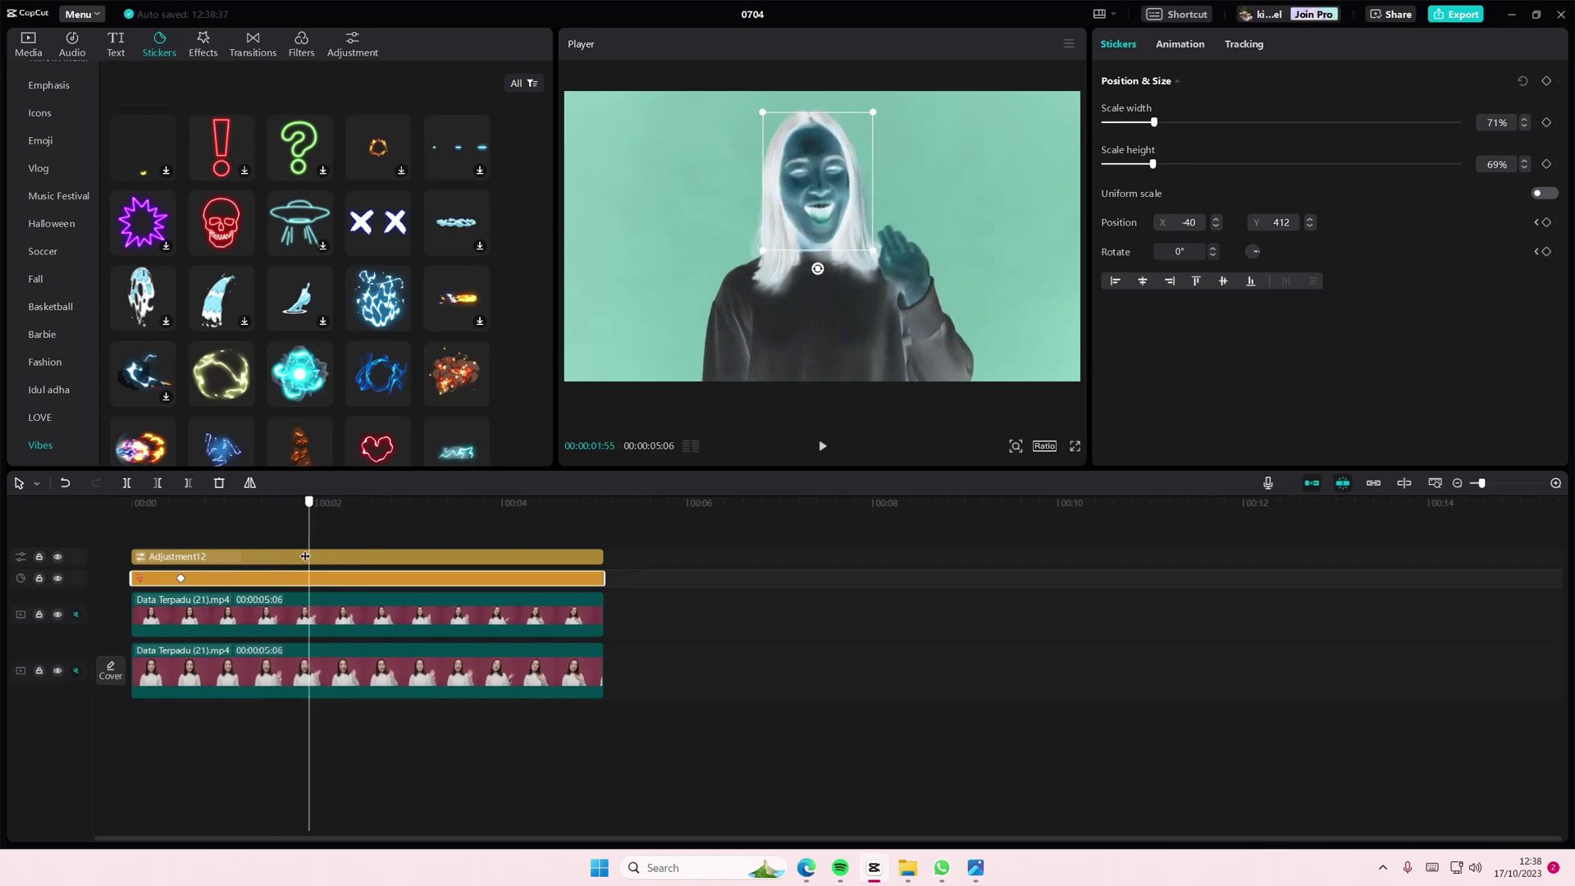
pyautogui.moveTo(306, 557); pyautogui.dragTo(296, 557)
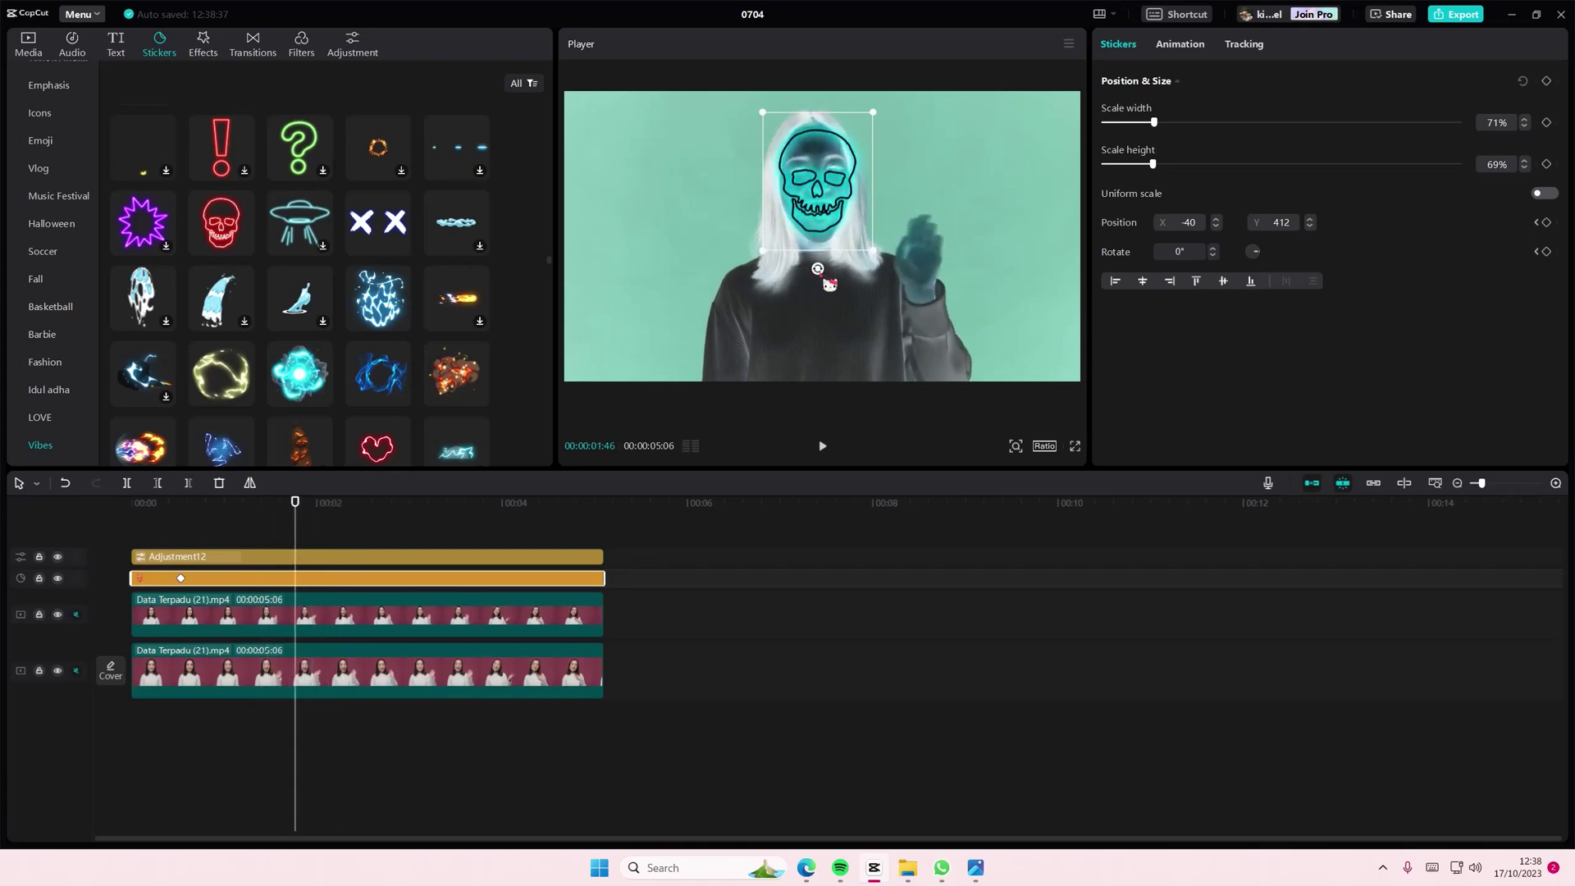
pyautogui.moveTo(826, 280); pyautogui.dragTo(845, 299)
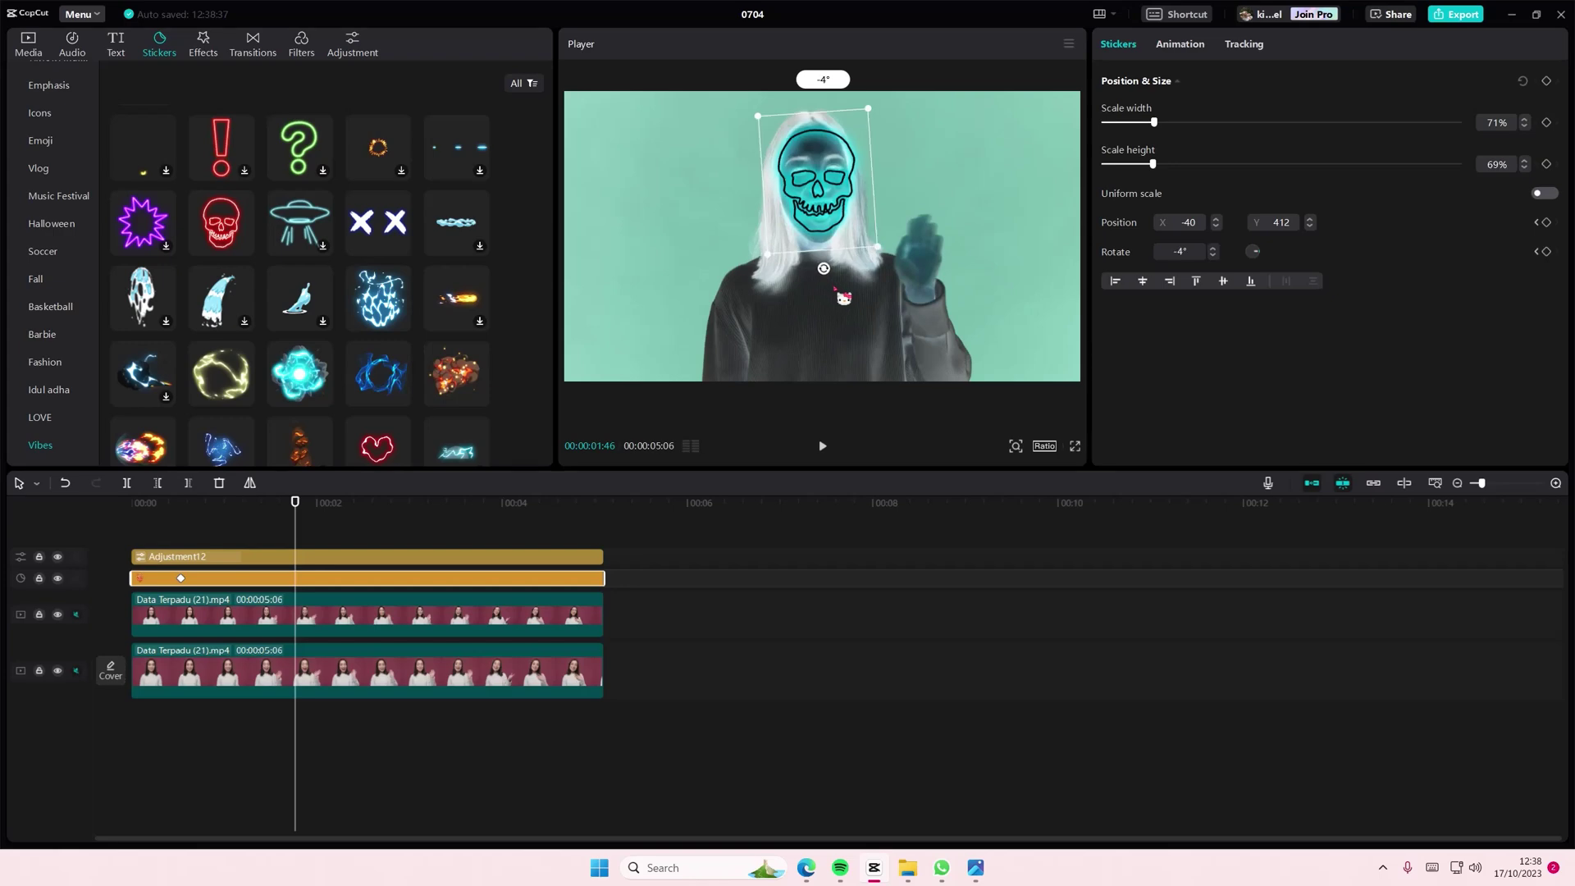
pyautogui.moveTo(296, 520); pyautogui.dragTo(352, 530)
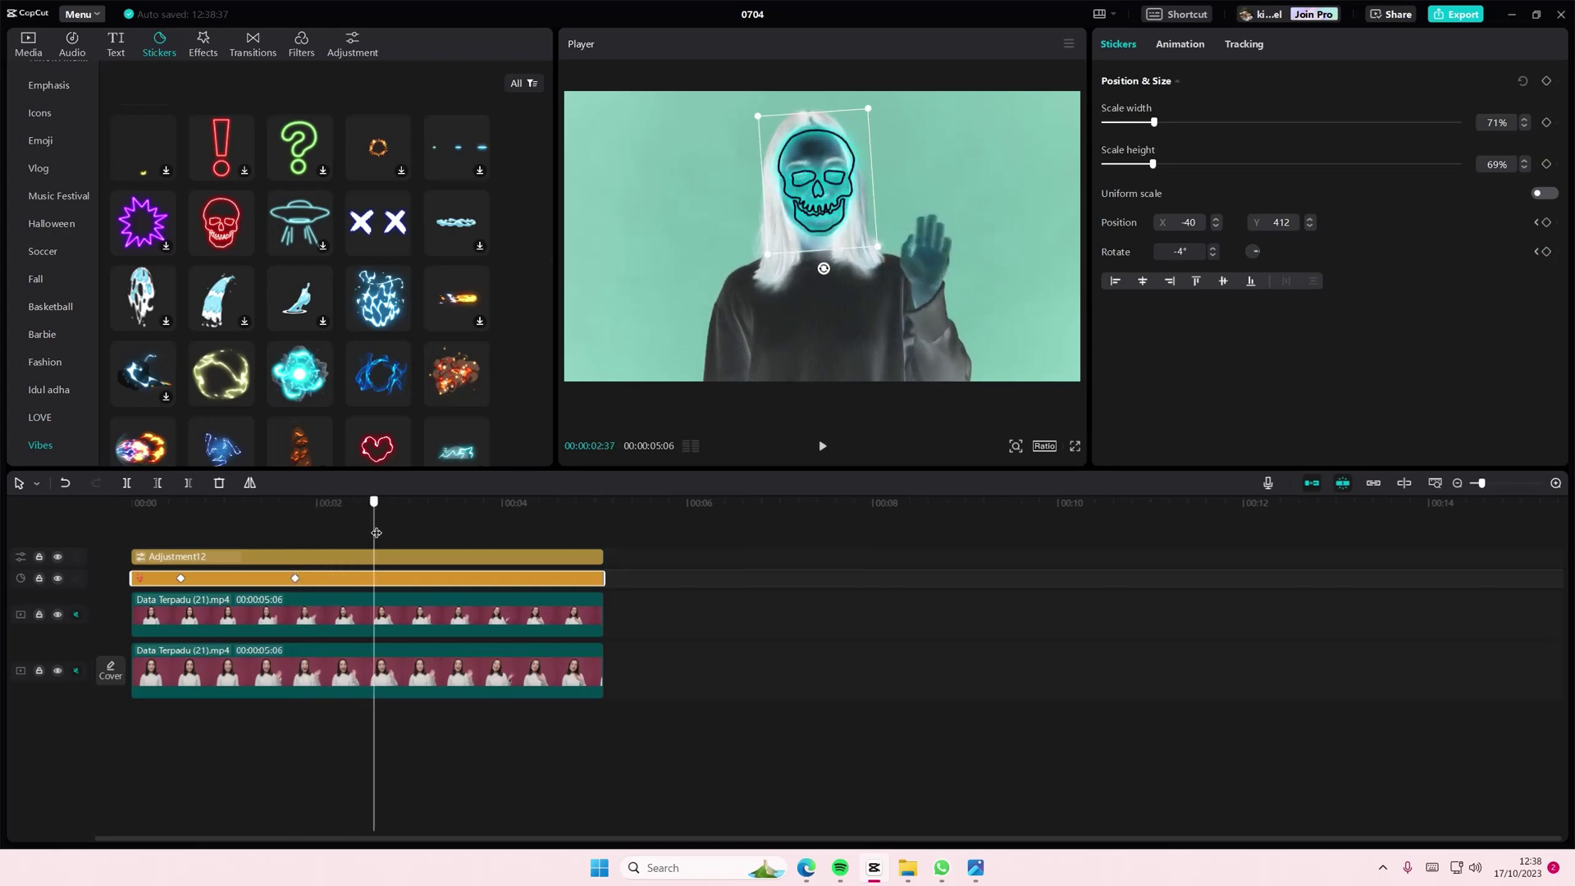
pyautogui.moveTo(353, 529); pyautogui.dragTo(426, 538)
pyautogui.moveTo(836, 272); pyautogui.dragTo(832, 273)
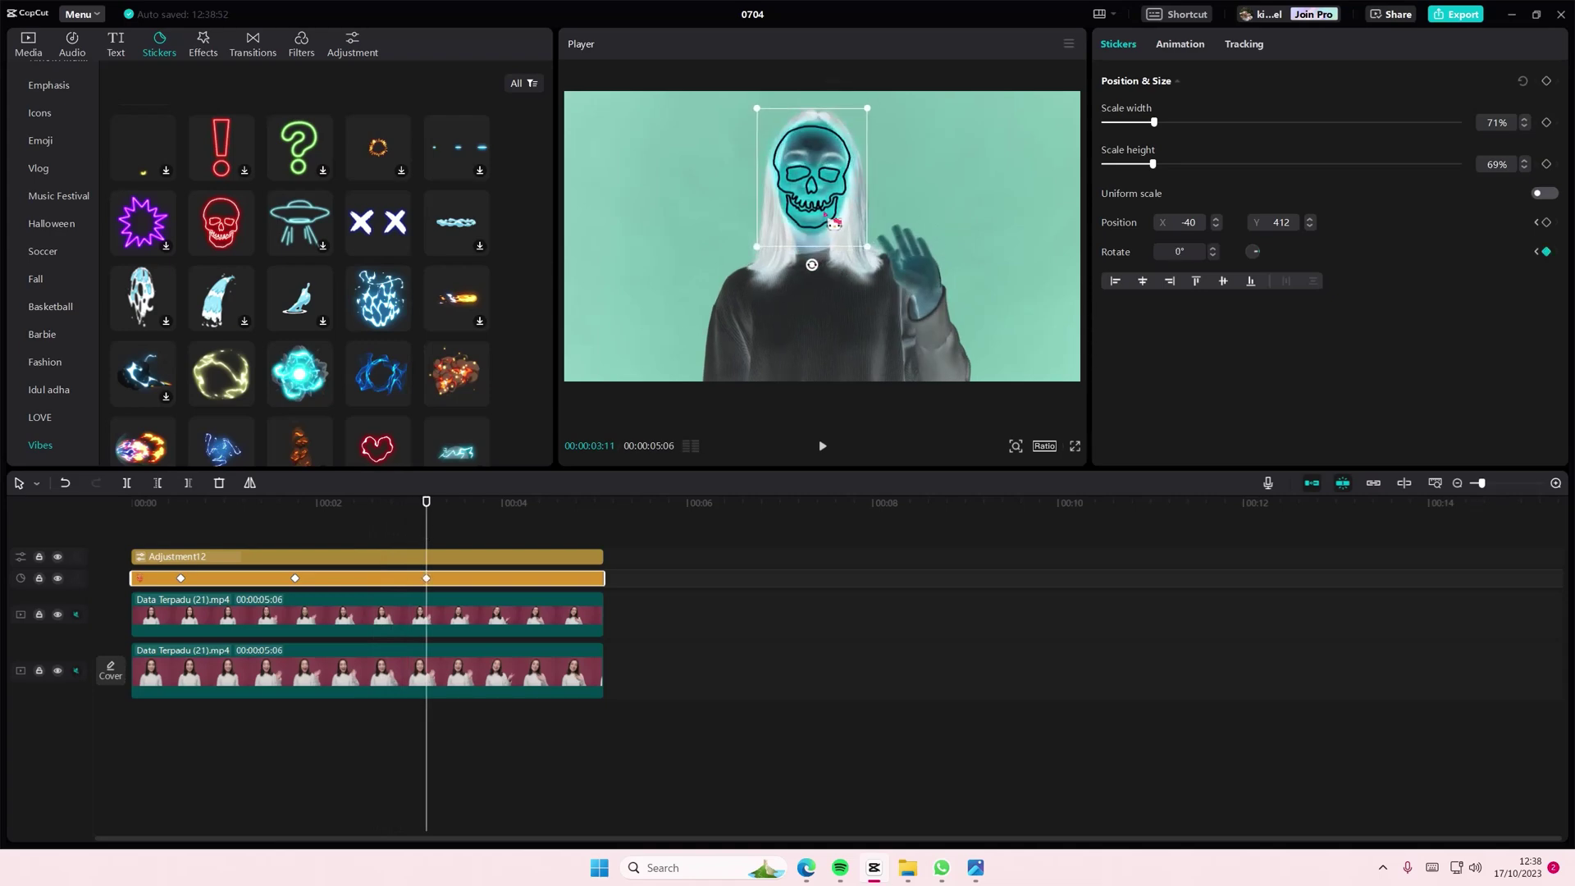
# Step: Tilt and reposition the skull at about 3.4 s, 4.2 s and the clip end, then rewind
pyautogui.moveTo(426, 511); pyautogui.dragTo(469, 518)
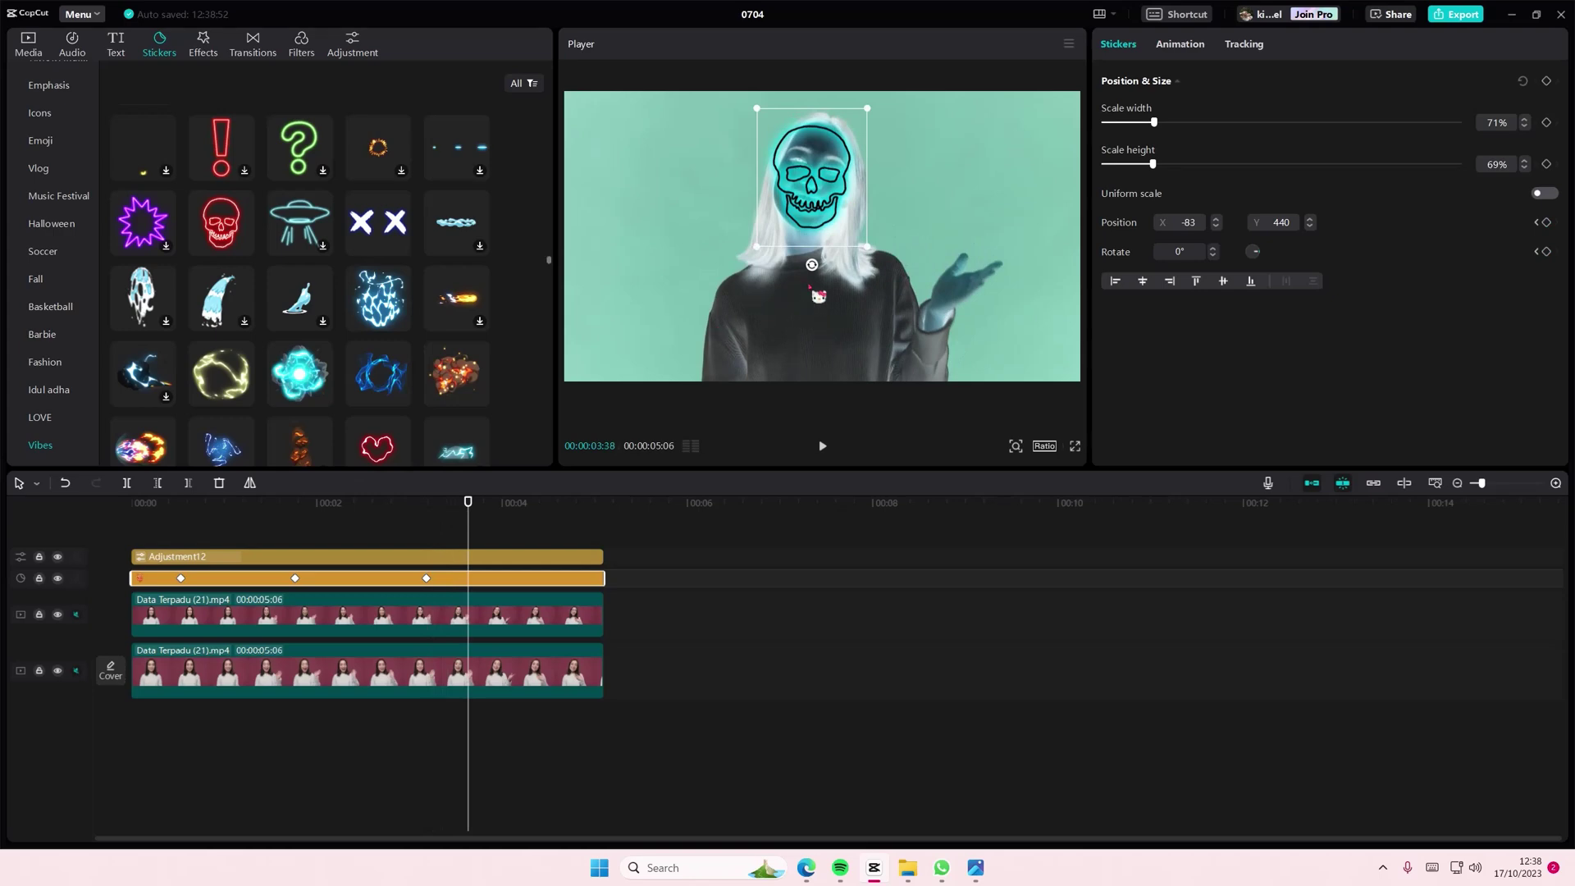
pyautogui.moveTo(814, 285); pyautogui.dragTo(800, 280)
pyautogui.moveTo(472, 517); pyautogui.dragTo(536, 525)
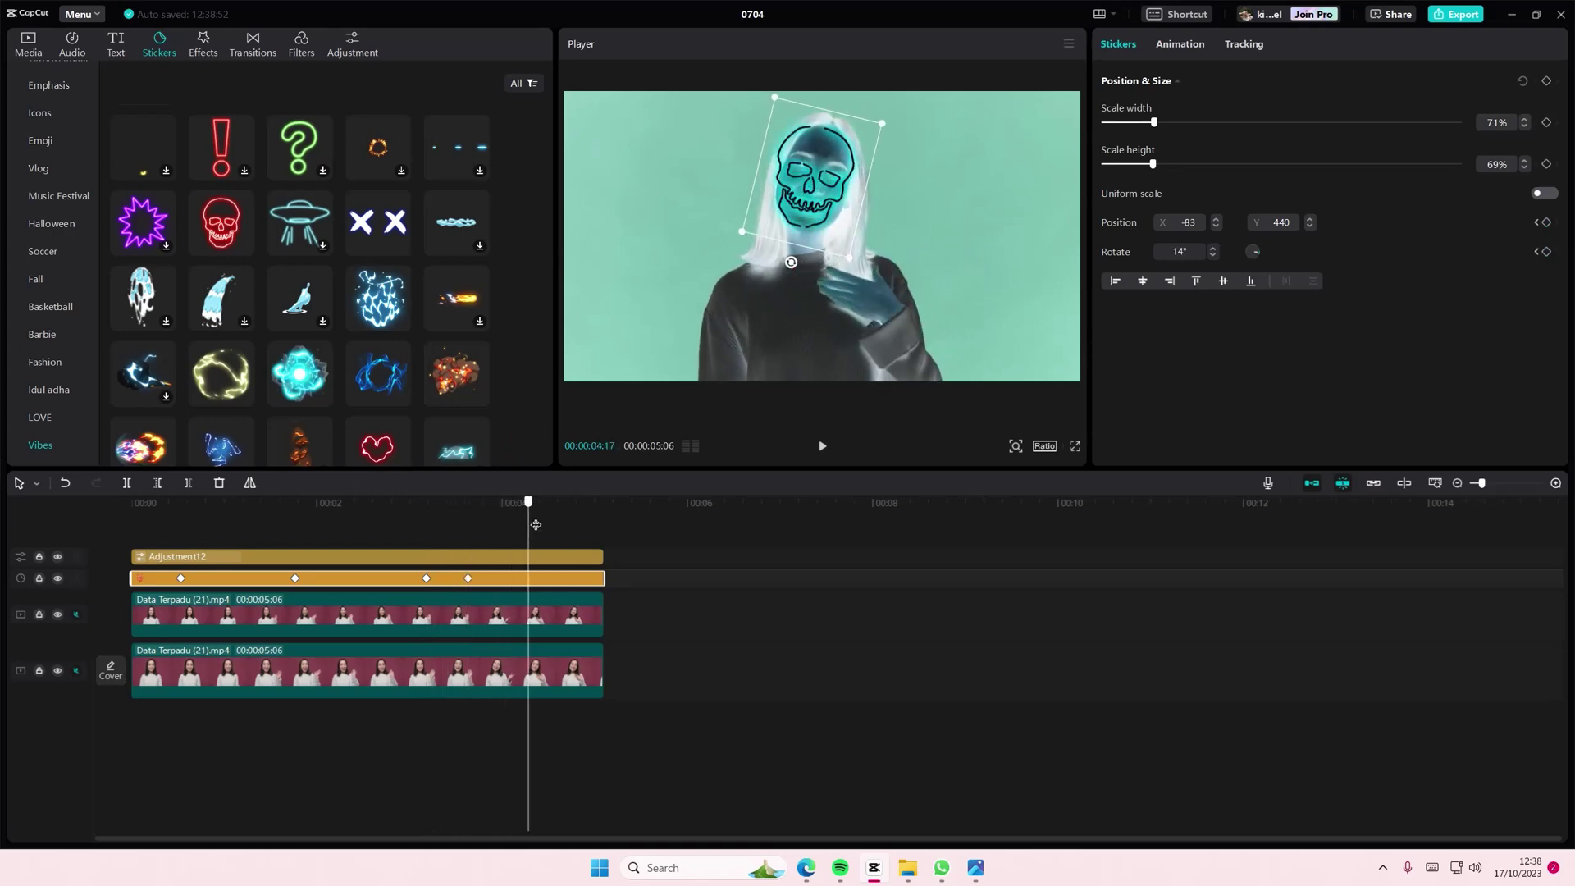
pyautogui.moveTo(795, 273); pyautogui.dragTo(805, 226)
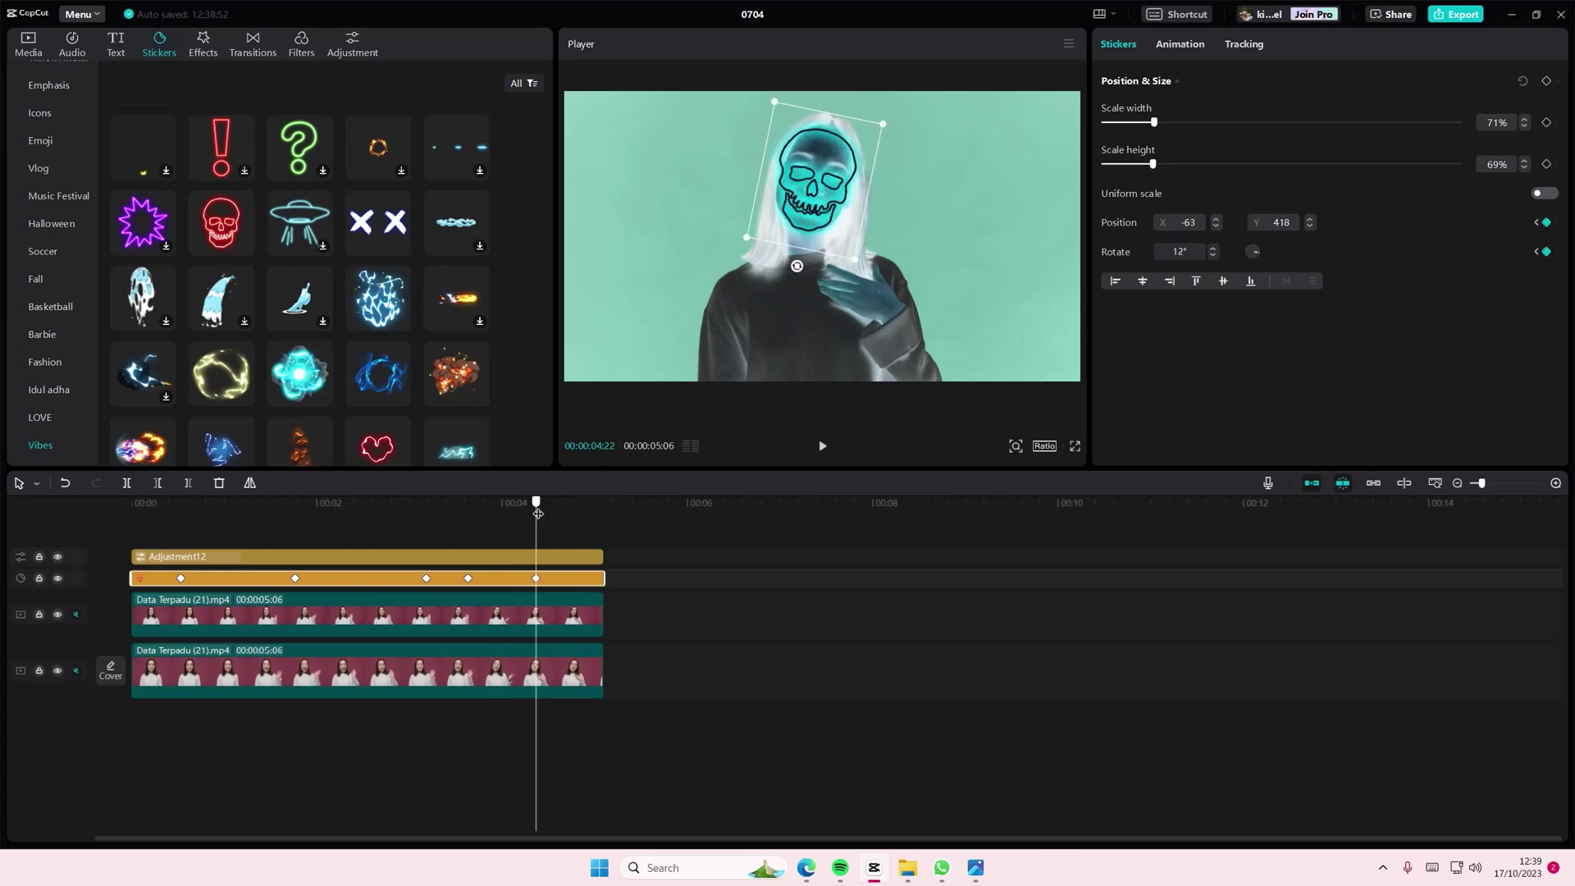
pyautogui.moveTo(538, 512); pyautogui.dragTo(609, 524)
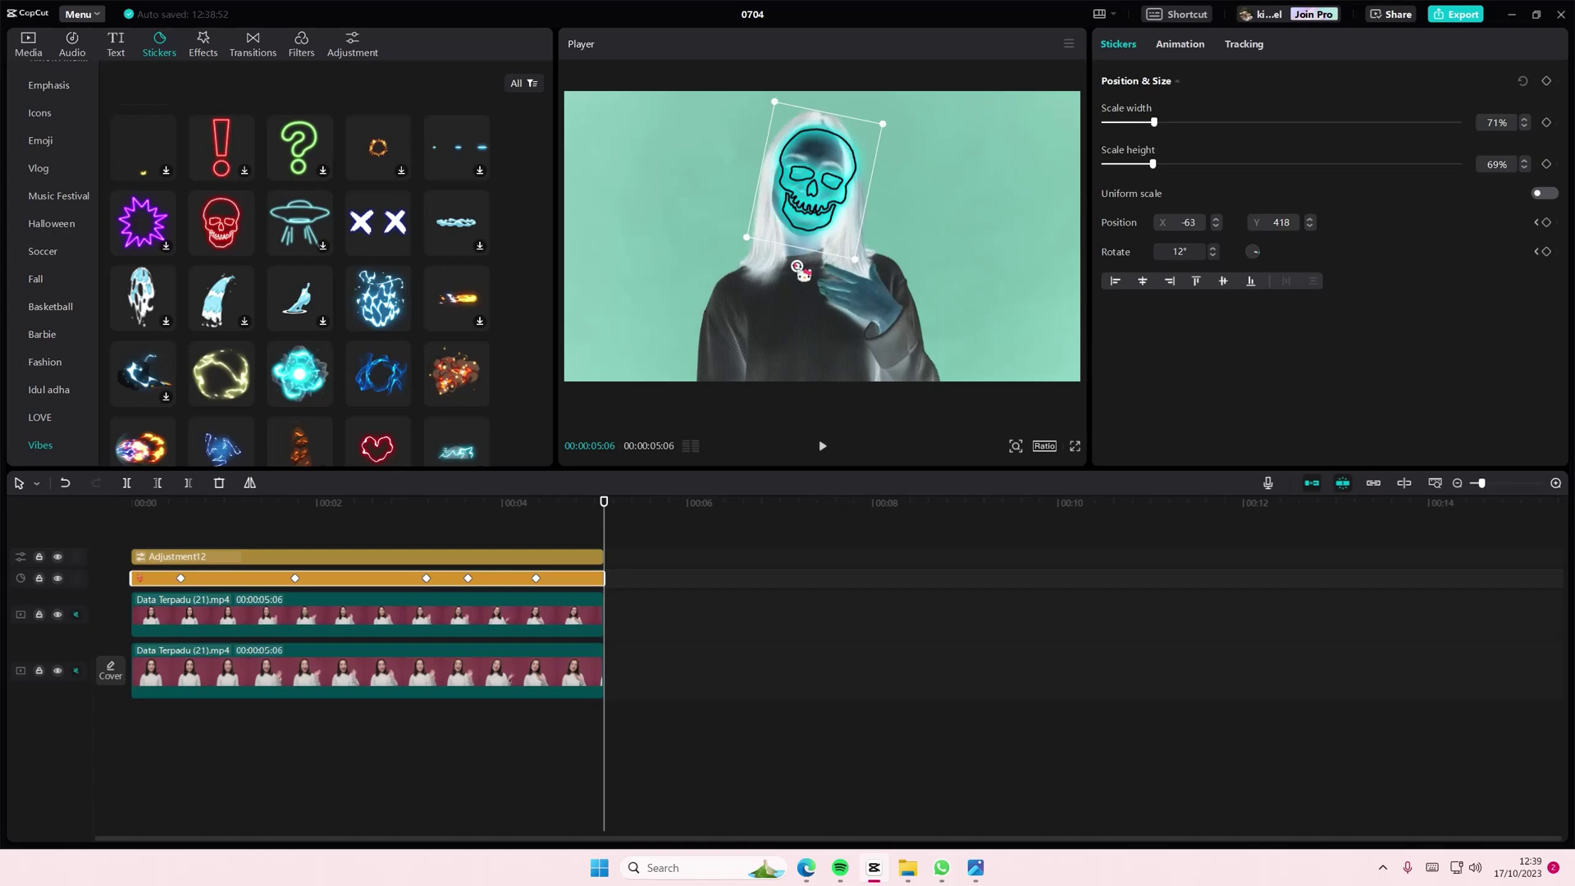
pyautogui.moveTo(802, 273); pyautogui.dragTo(802, 223)
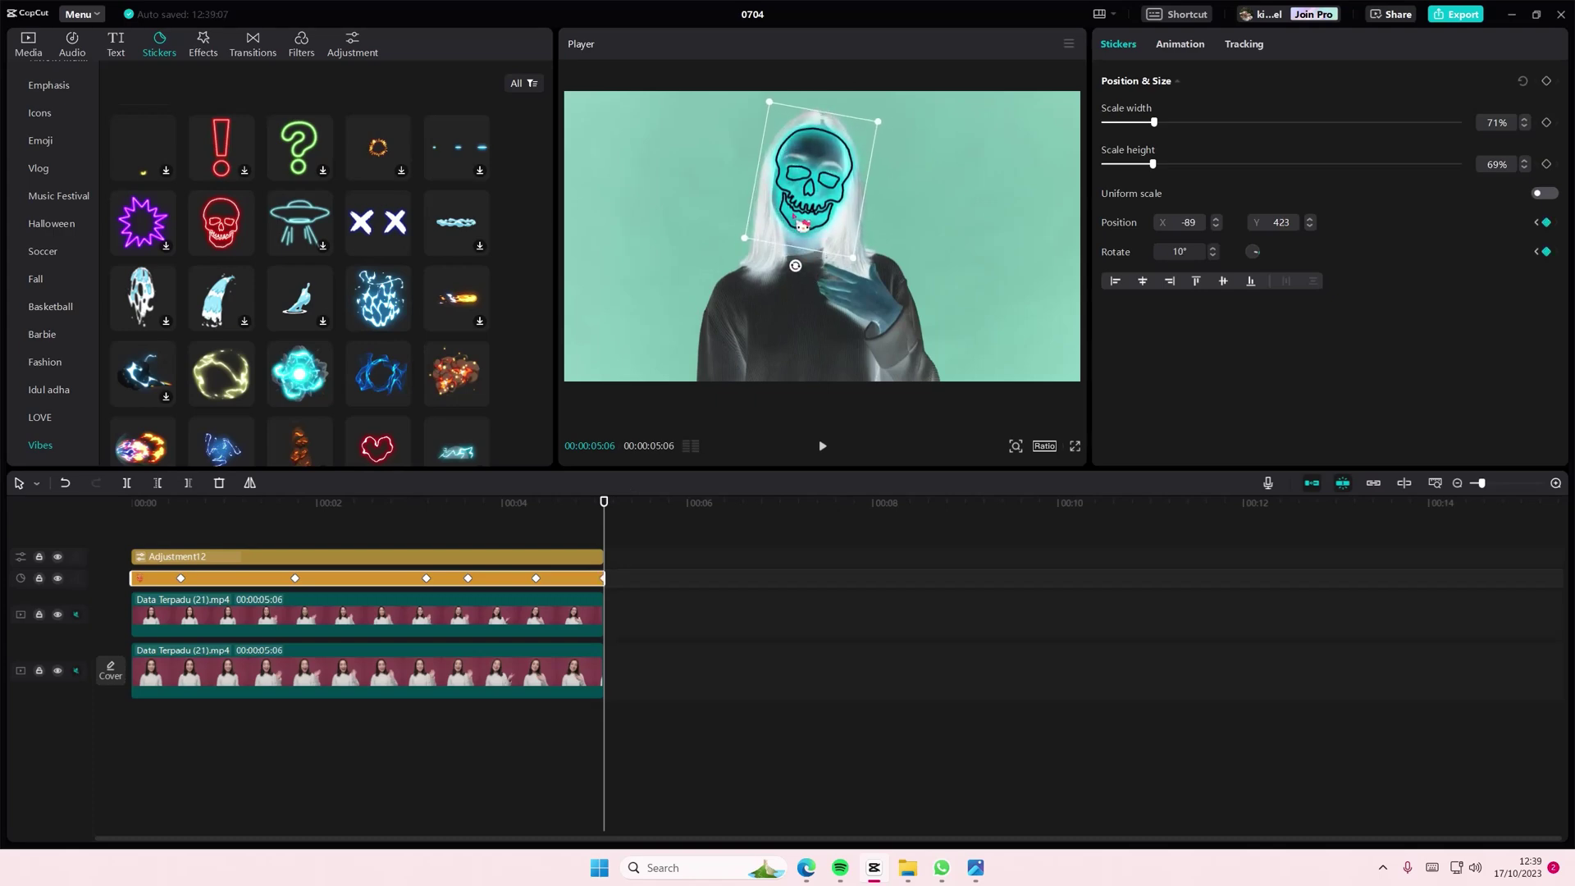
pyautogui.moveTo(605, 519)
pyautogui.mouseDown()
pyautogui.moveTo(240, 523)
pyautogui.moveTo(330, 555)
pyautogui.moveTo(180, 550)
pyautogui.mouseUp()
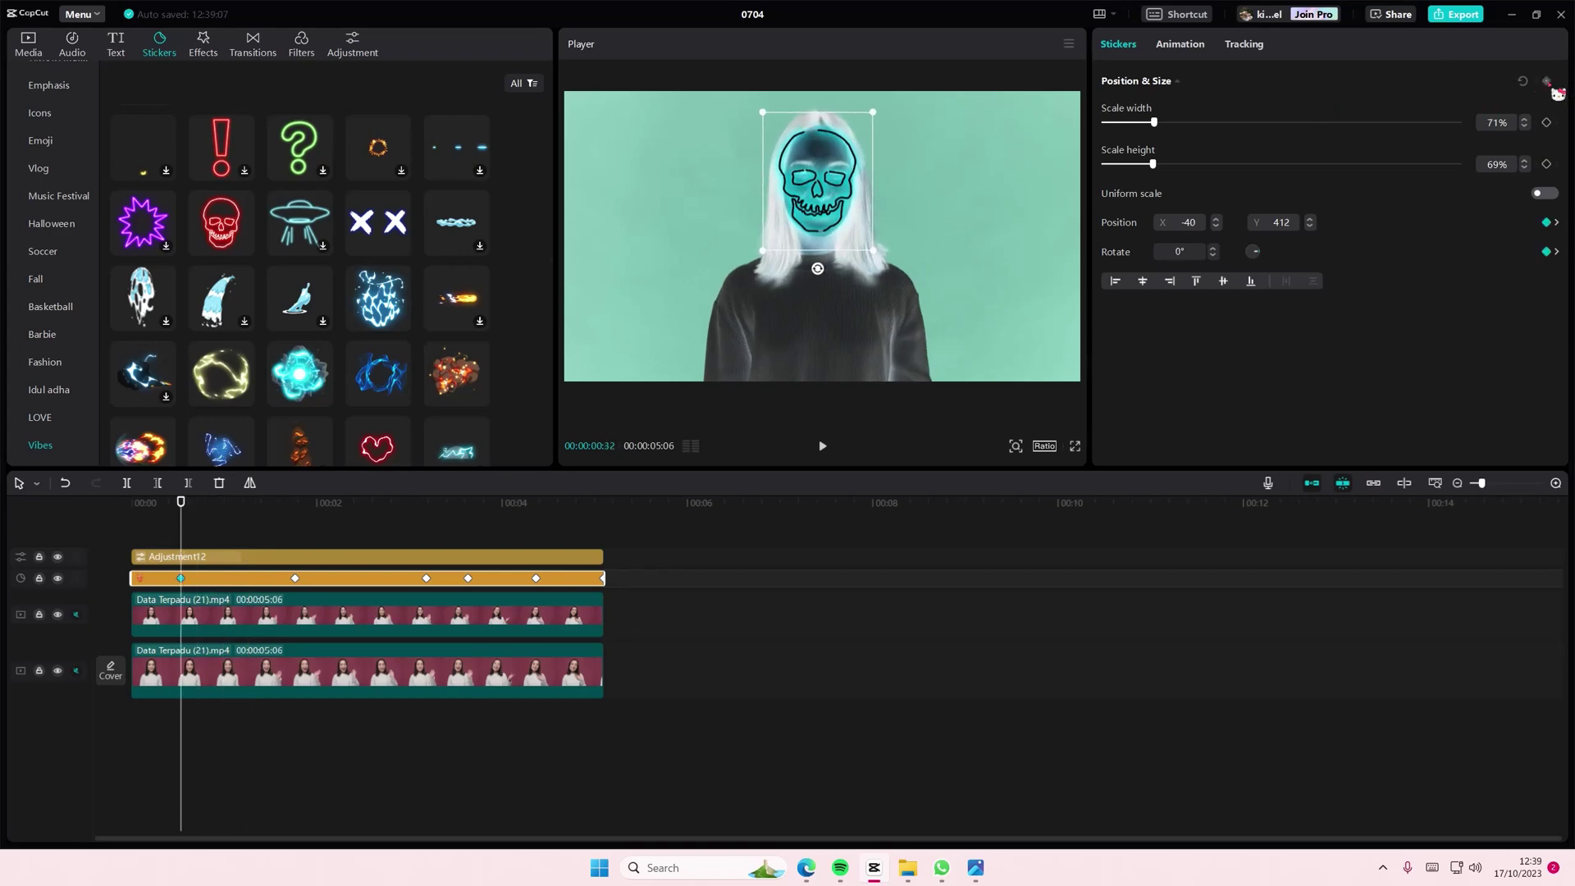
# Step: Raise the skull sticker's height to 72% near 1.2 seconds, adding a keyframe
pyautogui.click(227, 529)
pyautogui.moveTo(236, 533)
pyautogui.mouseDown()
pyautogui.moveTo(197, 534)
pyautogui.moveTo(242, 535)
pyautogui.mouseUp()
pyautogui.click(261, 578)
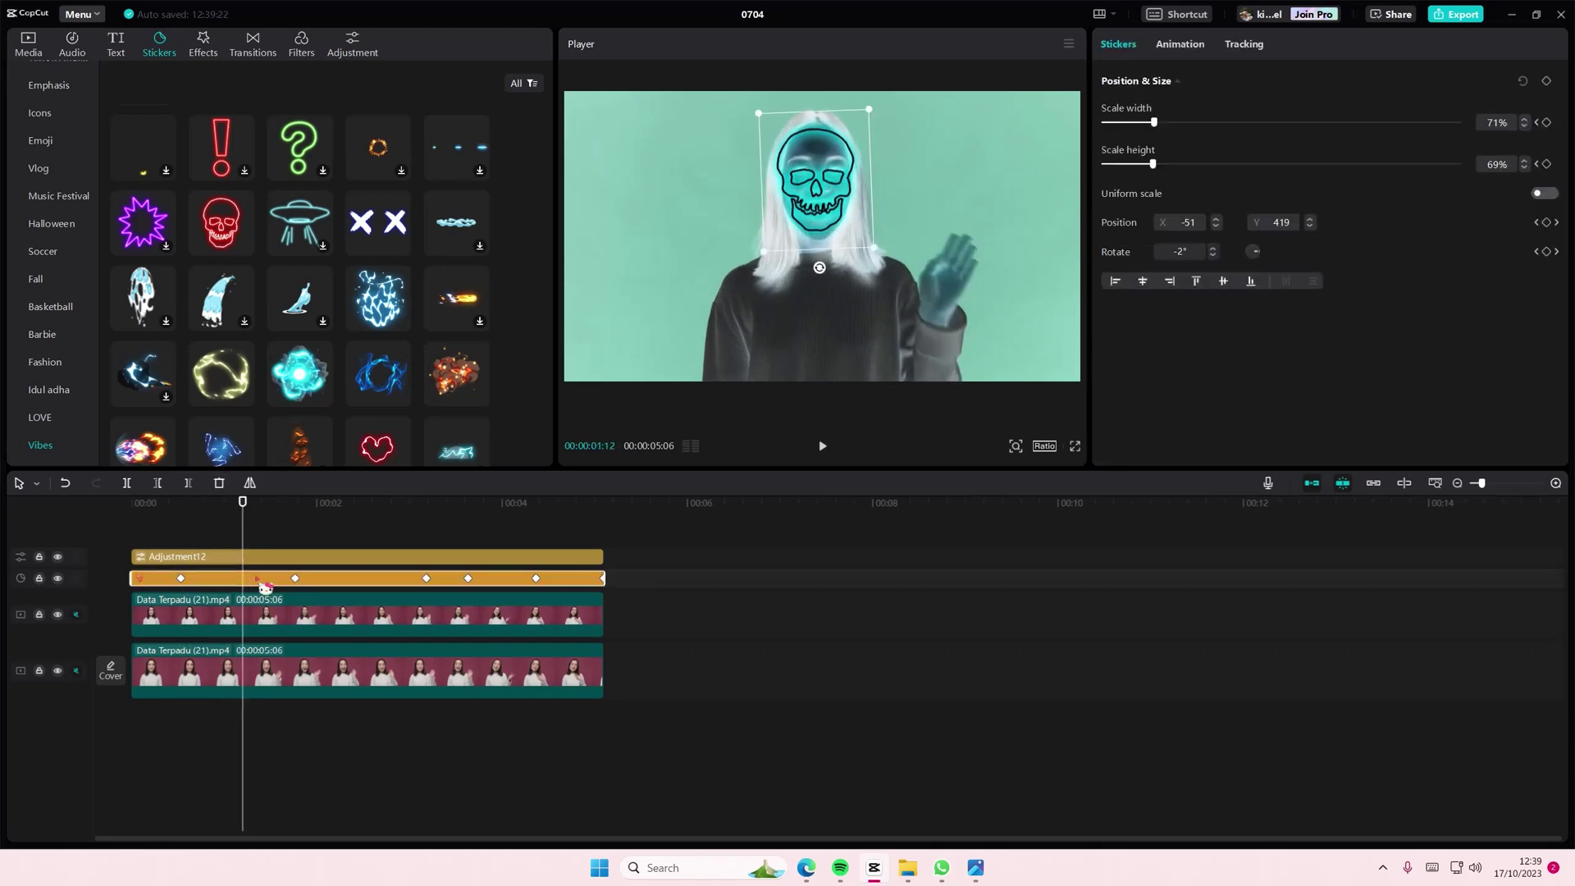
pyautogui.moveTo(1166, 173); pyautogui.dragTo(1168, 173)
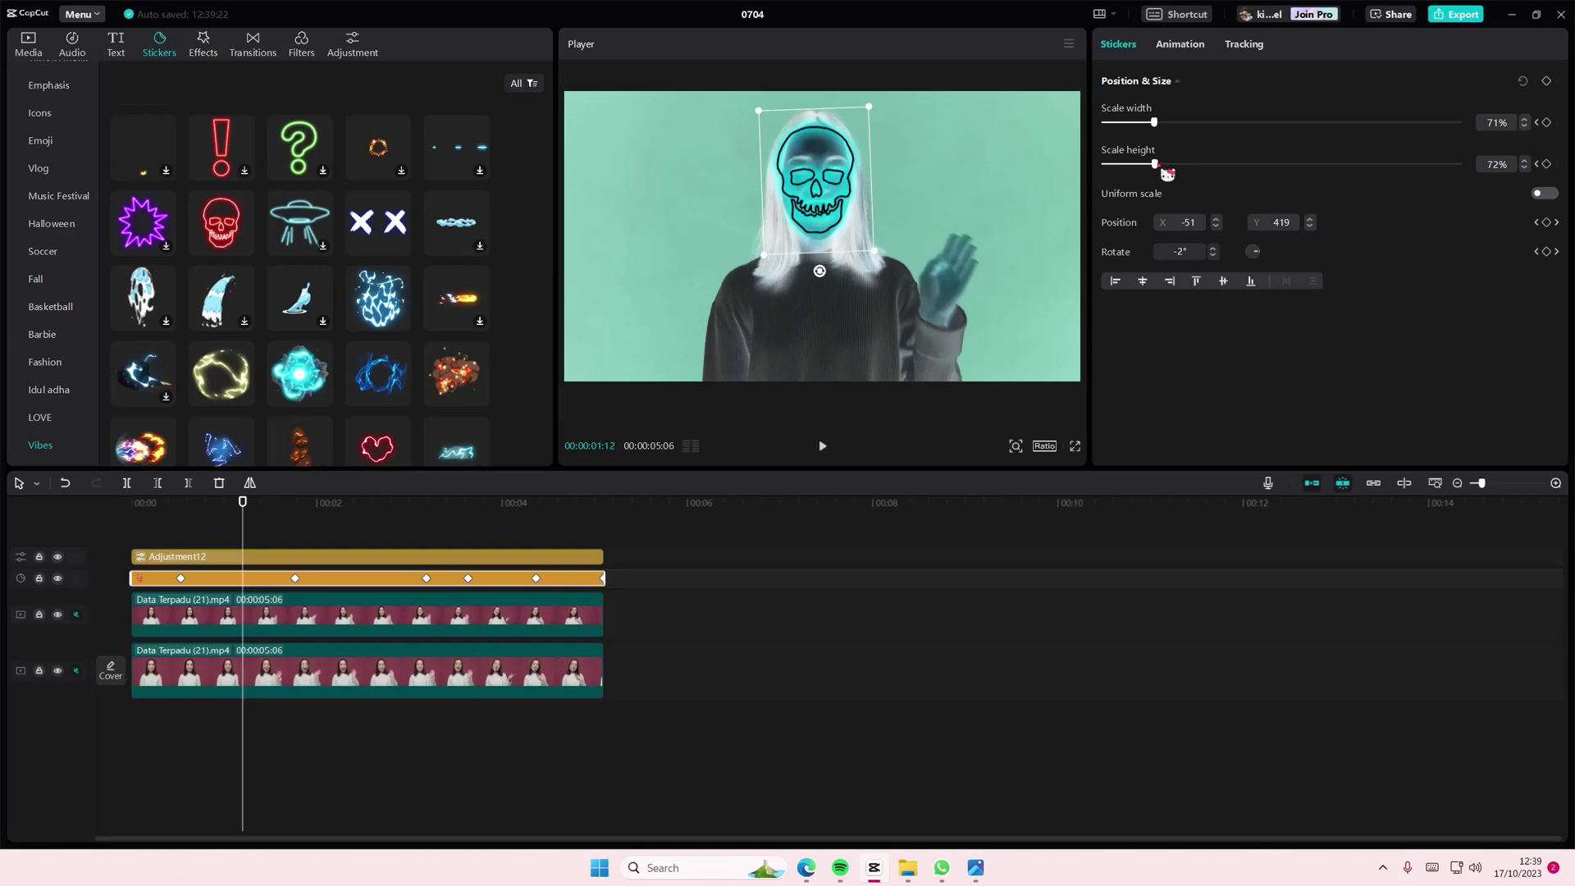
pyautogui.moveTo(244, 532)
pyautogui.mouseDown()
pyautogui.moveTo(552, 561)
pyautogui.moveTo(132, 542)
pyautogui.mouseUp()
# Step: Merge the inverted clip, skull sticker and adjustment layer into a compound clip, then preview it
pyautogui.click(335, 531)
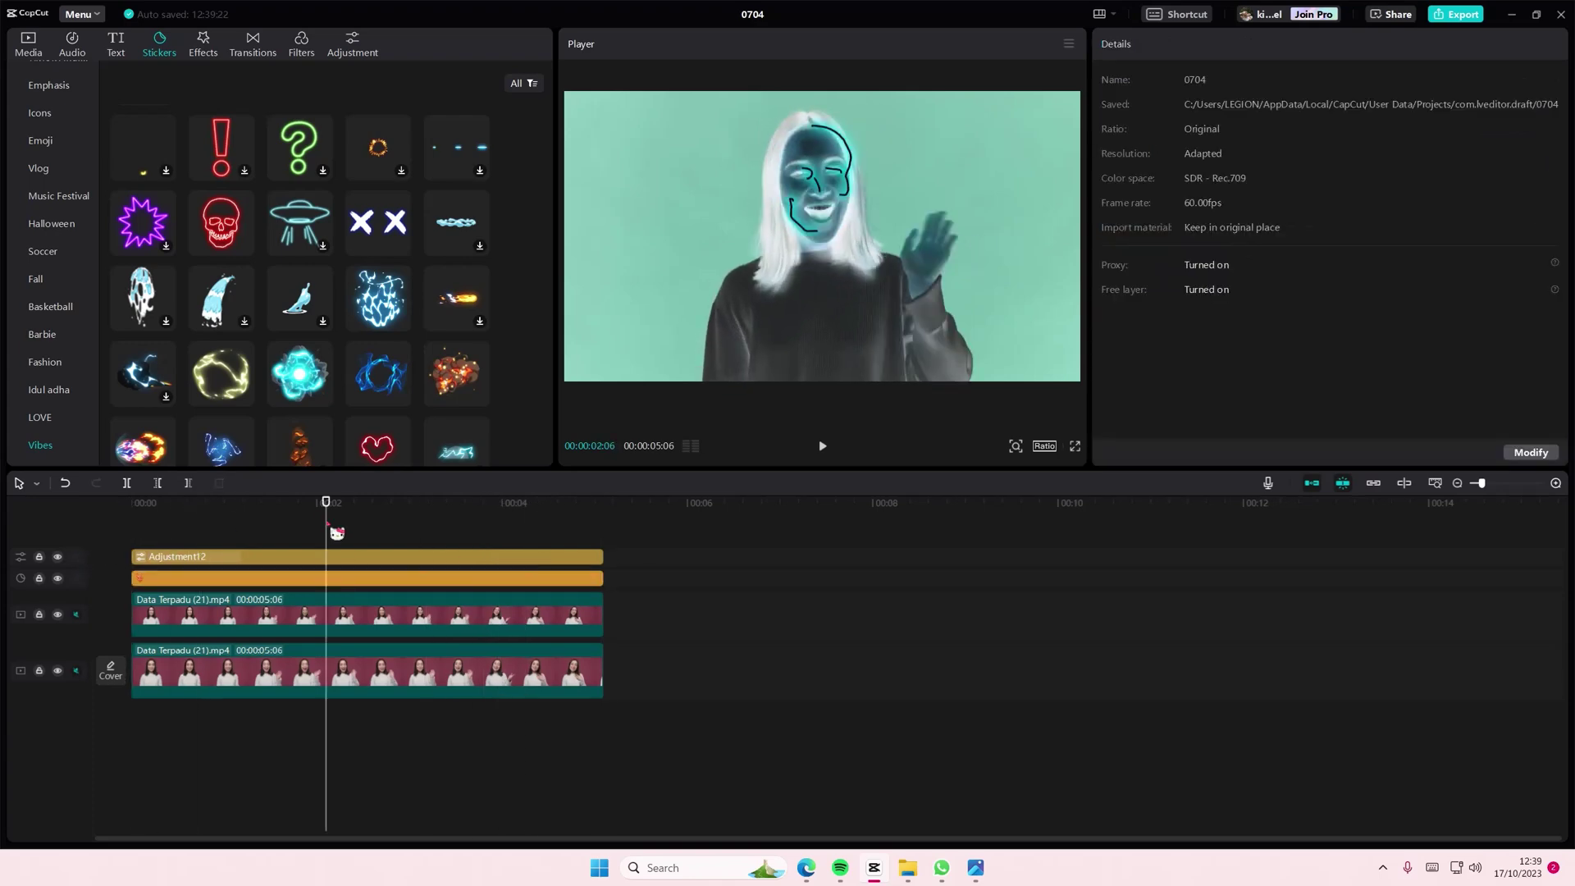
pyautogui.click(429, 622)
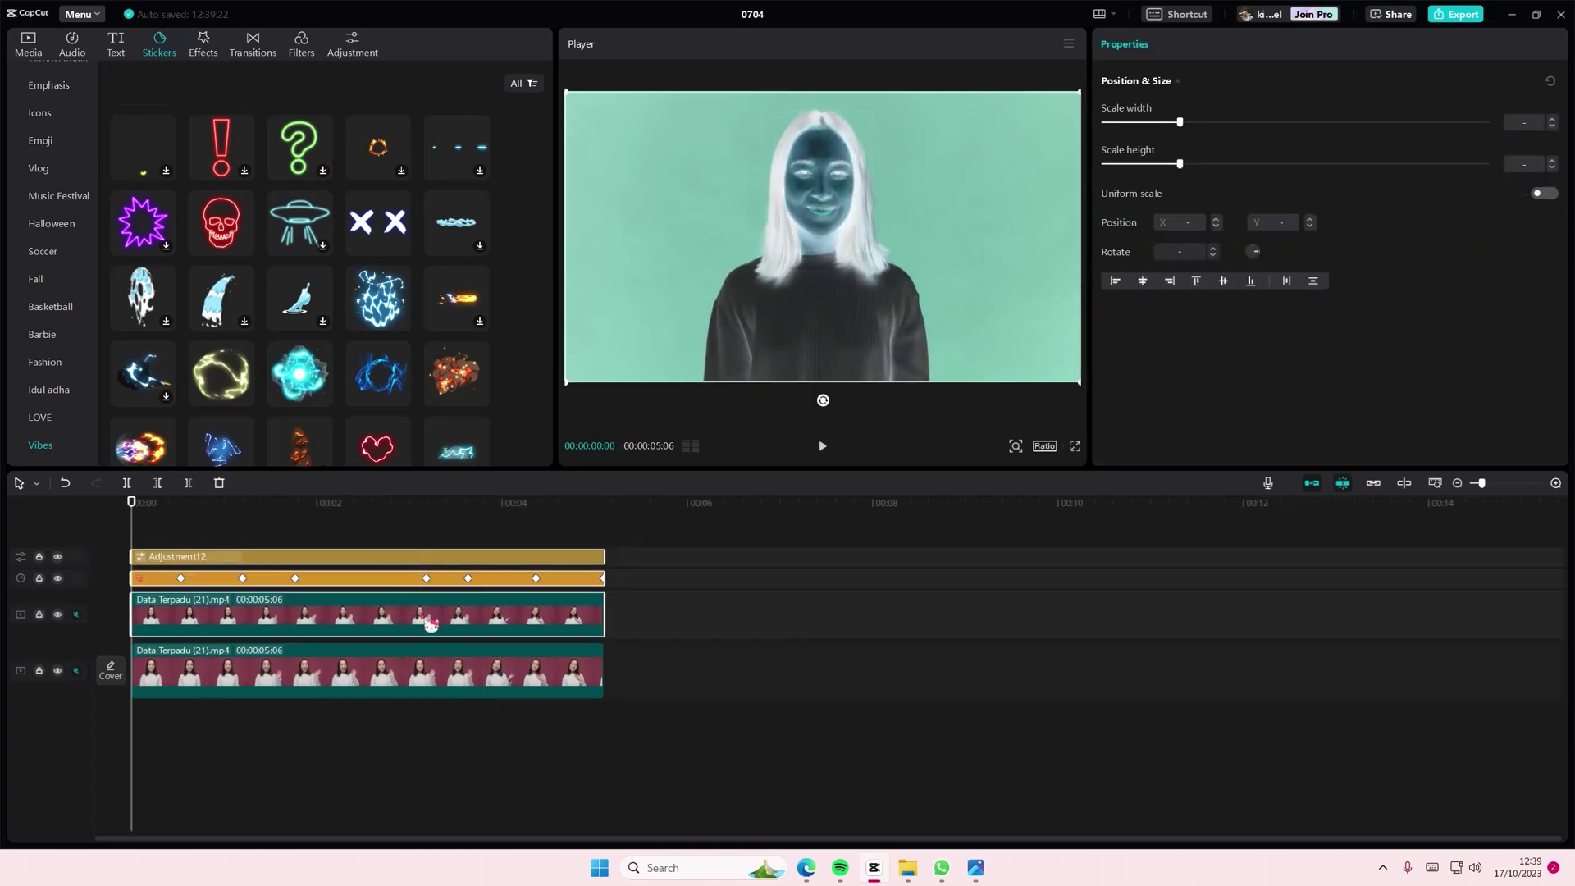
pyautogui.rightClick(429, 624)
pyautogui.click(503, 739)
pyautogui.click(417, 556)
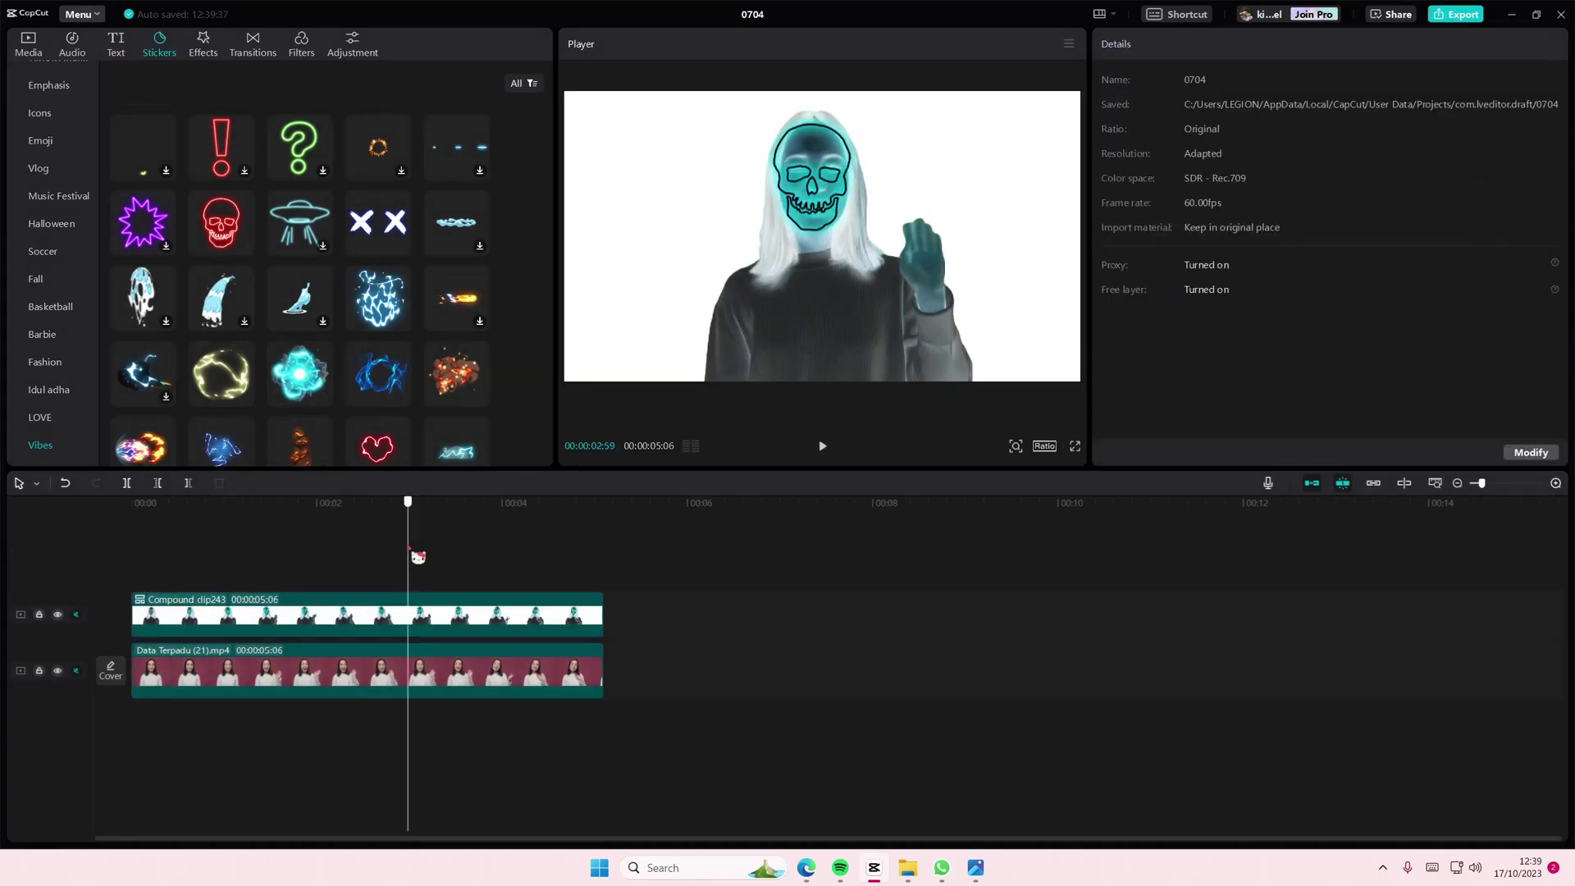
pyautogui.moveTo(416, 556)
pyautogui.mouseDown()
pyautogui.moveTo(263, 552)
pyautogui.moveTo(524, 580)
pyautogui.moveTo(116, 562)
pyautogui.mouseUp()
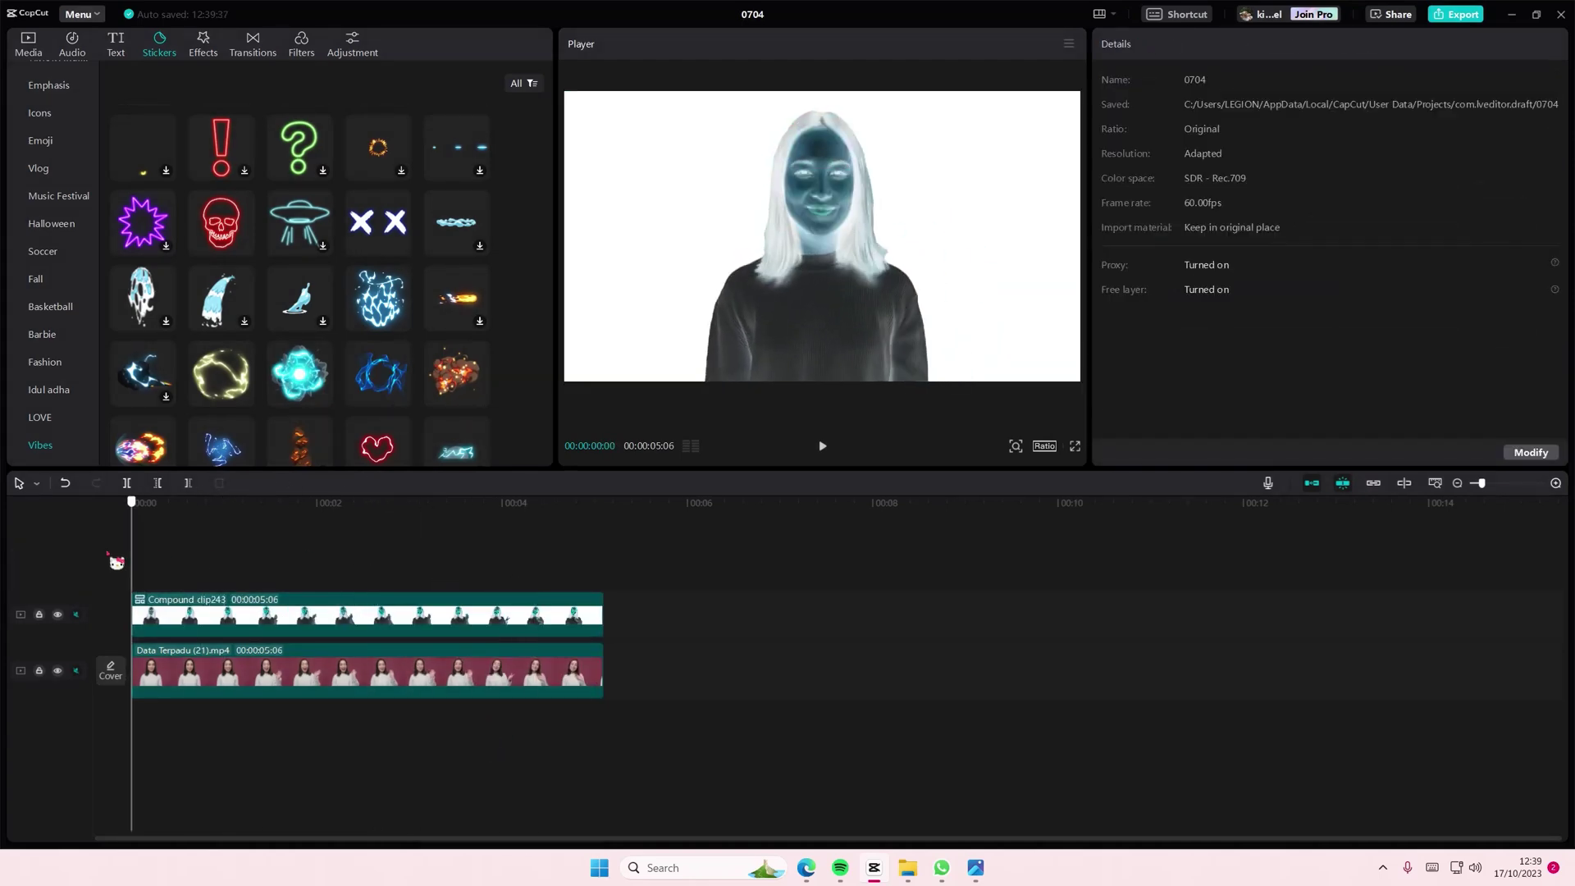
pyautogui.click(173, 568)
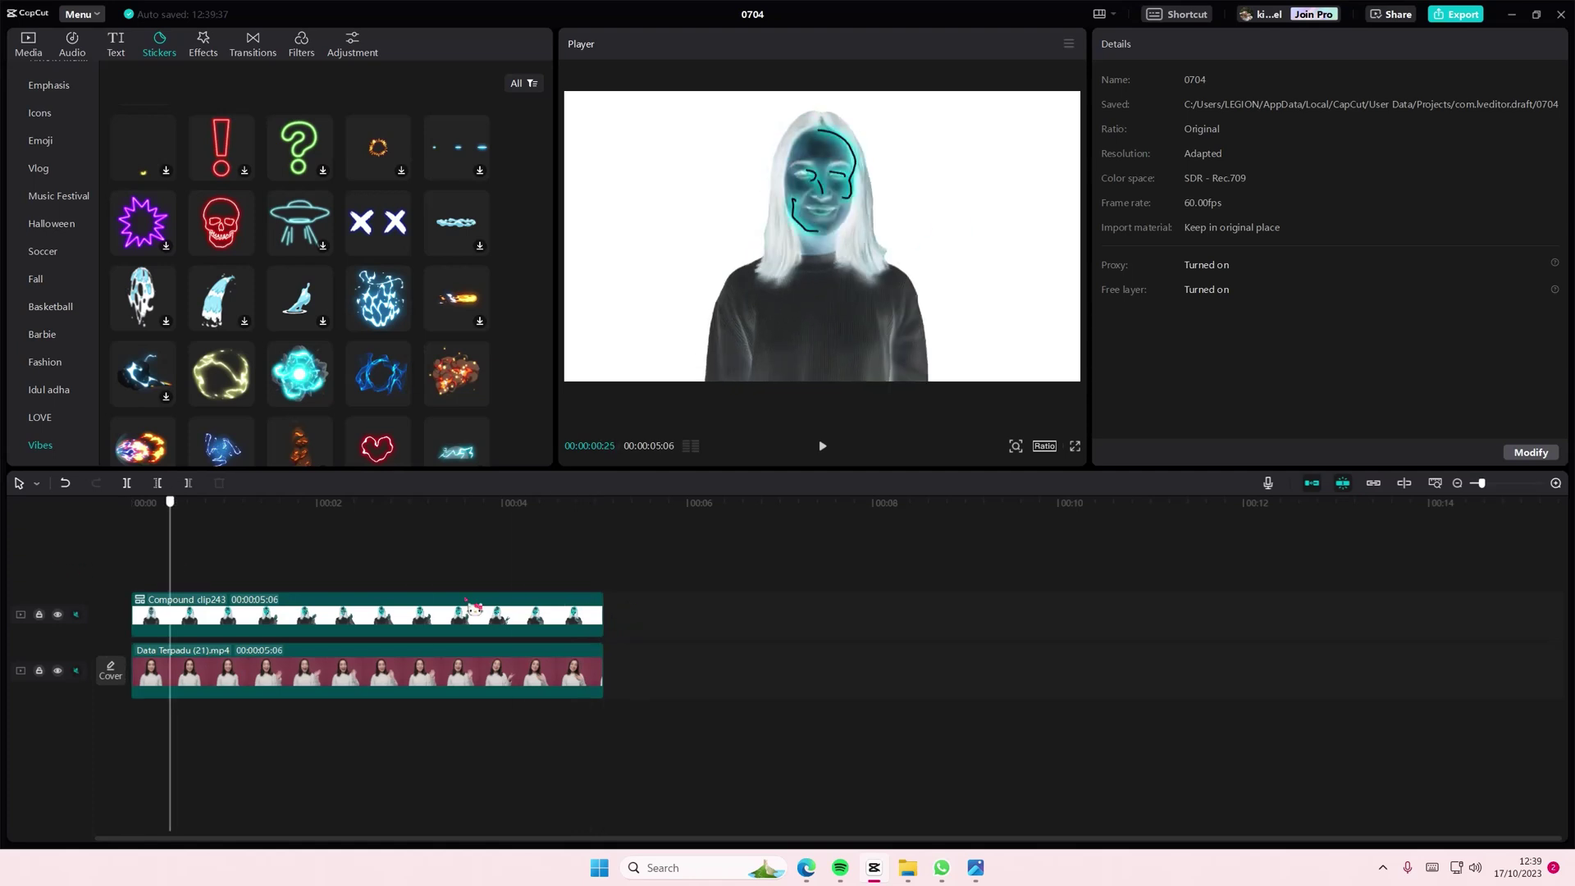
pyautogui.moveTo(536, 572); pyautogui.dragTo(132, 572)
# Step: Apply a Rectangle mask to the compound clip and drag the box near the face
pyautogui.click(293, 635)
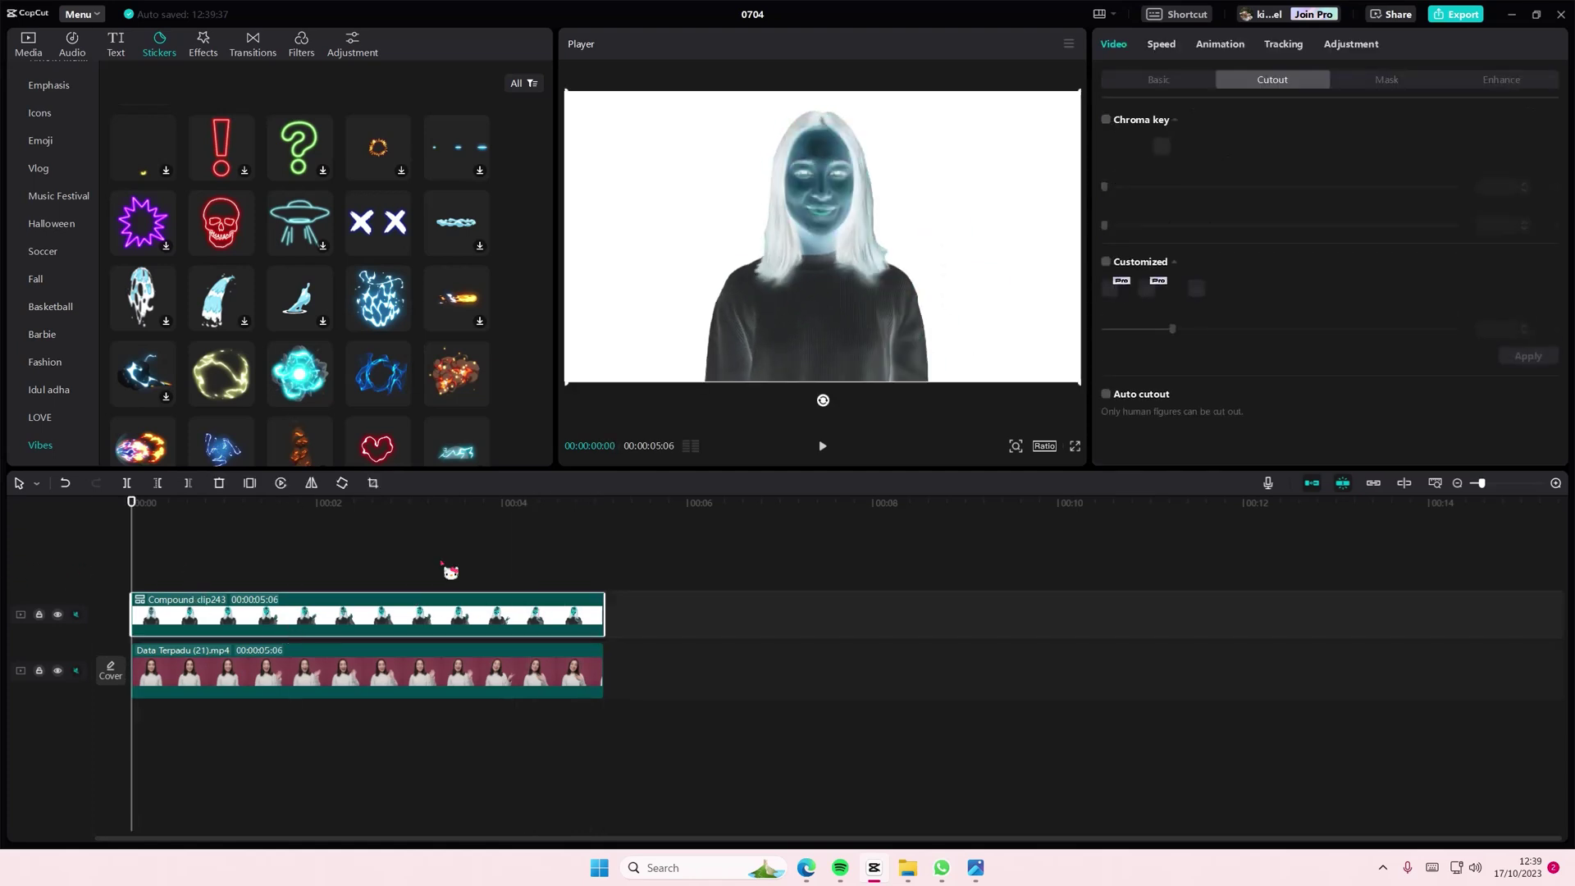
pyautogui.click(1388, 84)
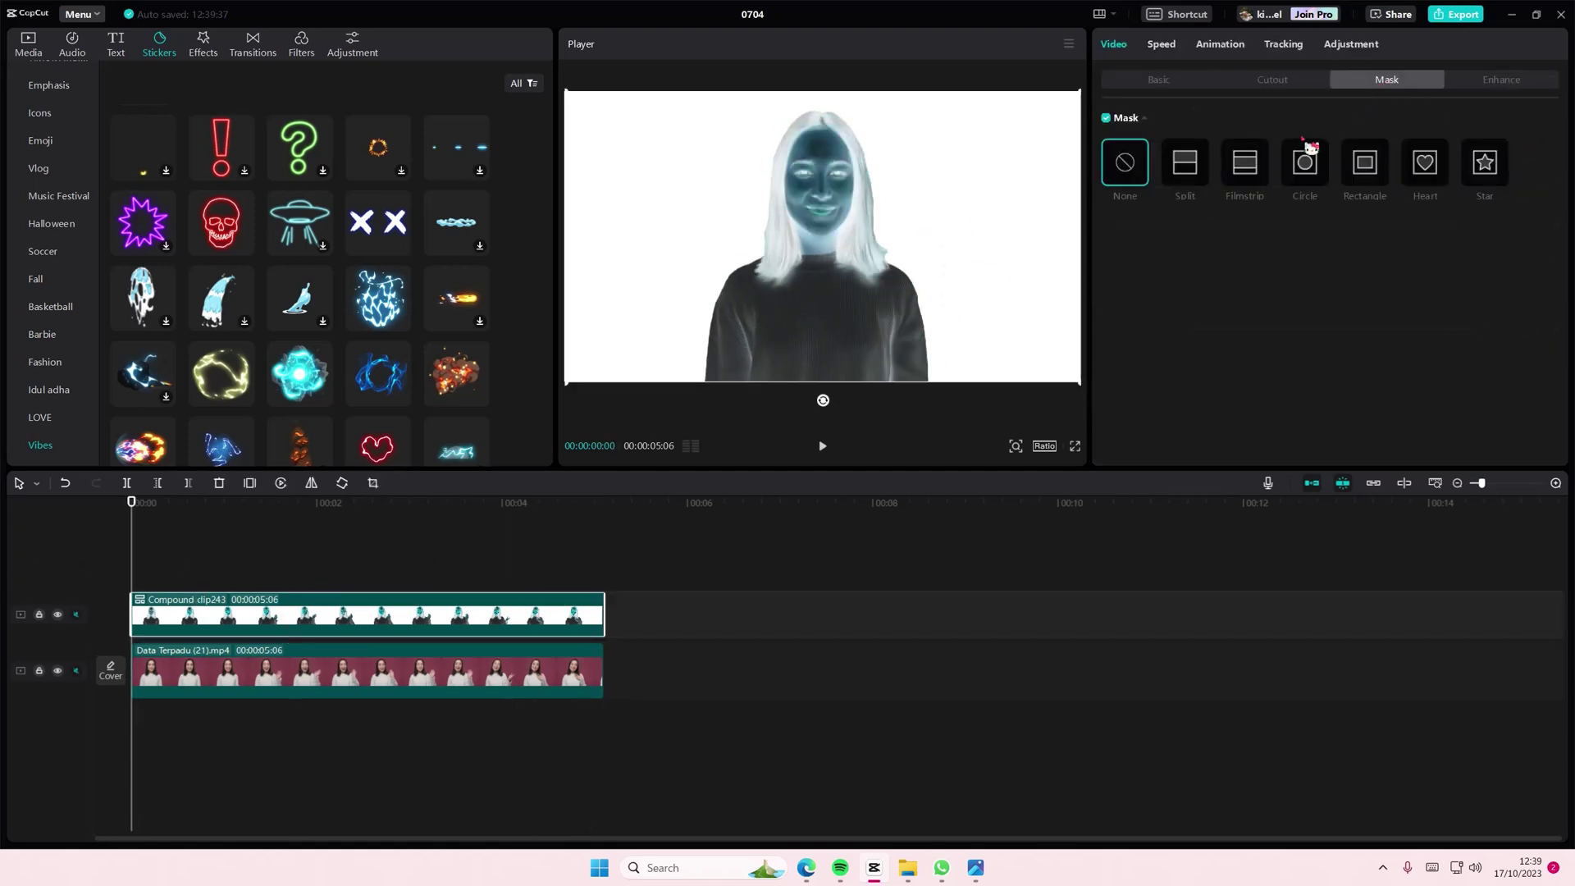
pyautogui.click(1366, 162)
pyautogui.moveTo(822, 228)
pyautogui.mouseDown()
pyautogui.moveTo(826, 249)
pyautogui.moveTo(1005, 385)
pyautogui.moveTo(984, 364)
pyautogui.mouseUp()
# Step: Move the mask box down and left and shrink it over the torso
pyautogui.moveTo(268, 542); pyautogui.dragTo(437, 559)
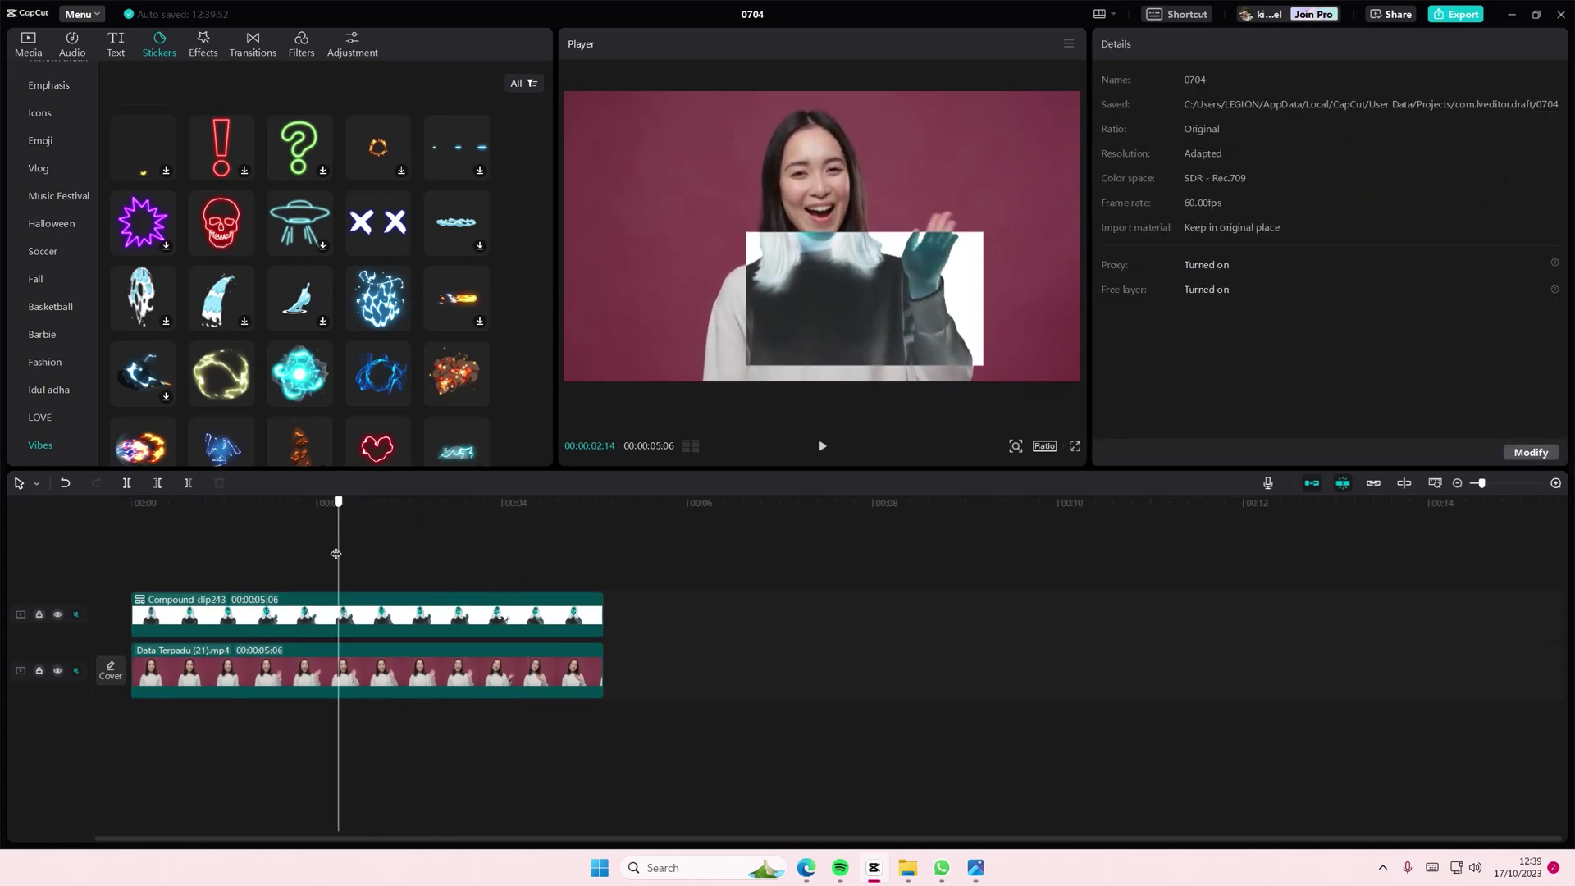
pyautogui.click(431, 602)
pyautogui.moveTo(822, 291); pyautogui.dragTo(788, 311)
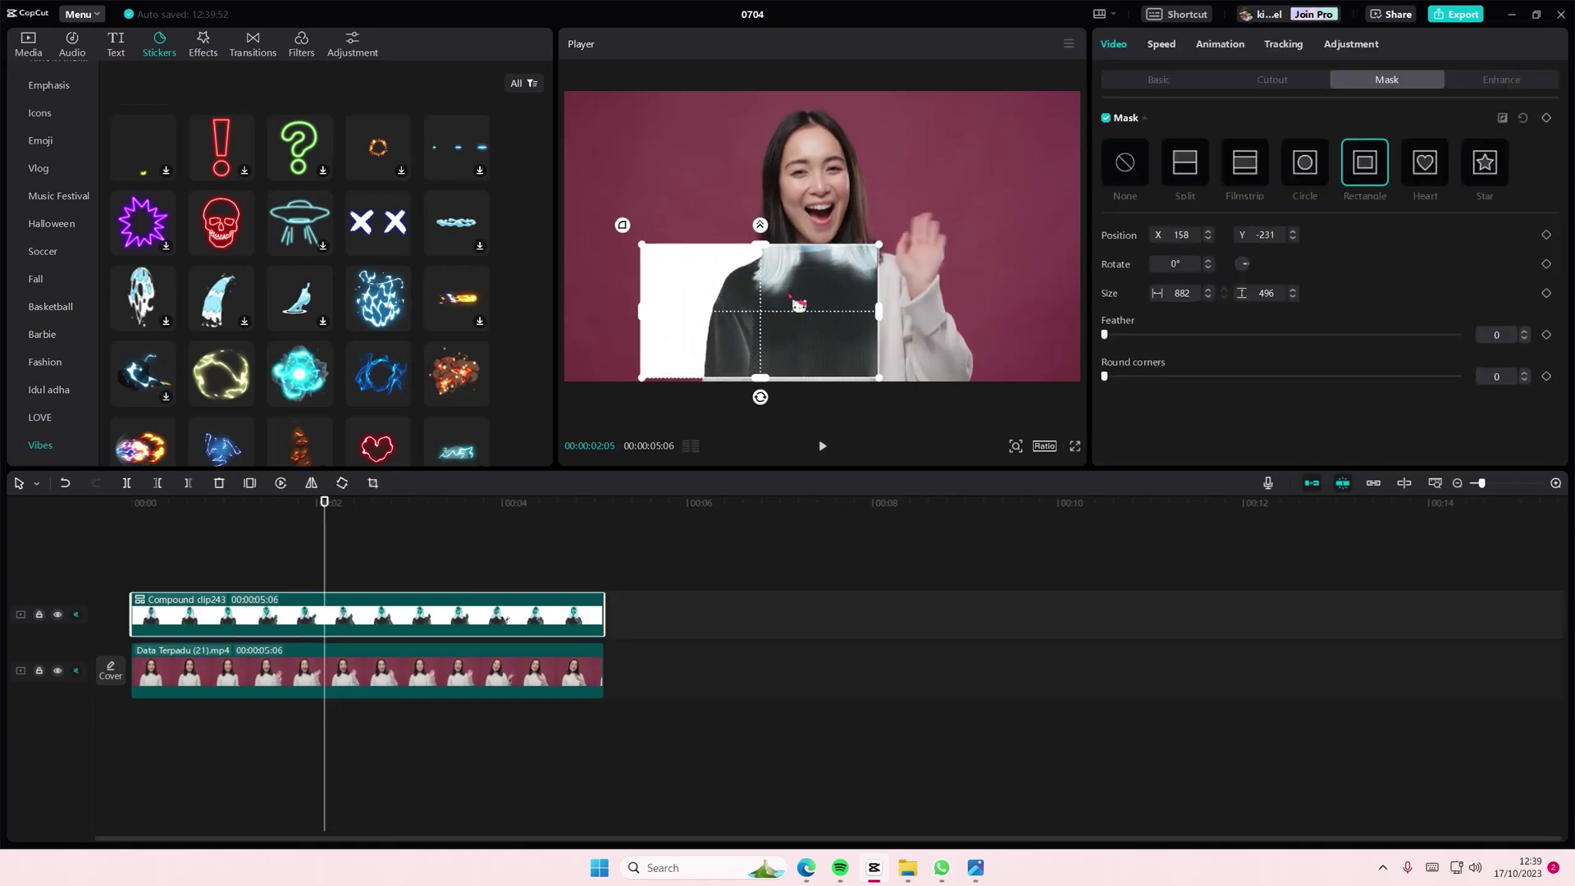
pyautogui.moveTo(886, 387)
pyautogui.mouseDown()
pyautogui.moveTo(845, 371)
pyautogui.moveTo(872, 382)
pyautogui.mouseUp()
pyautogui.click(155, 542)
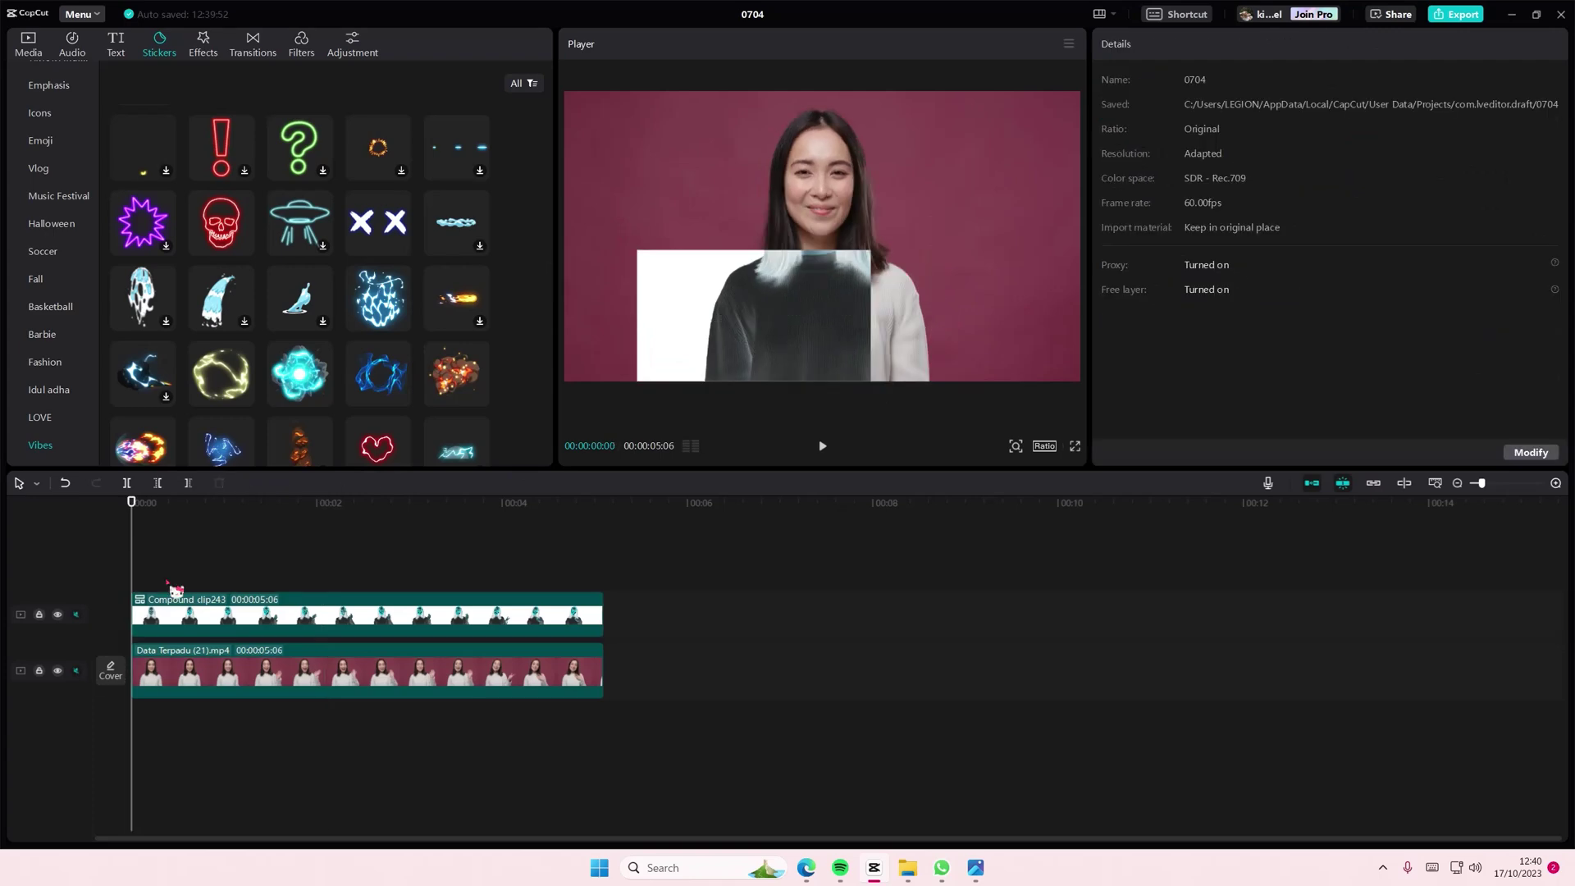
# Step: Keyframe the mask over the face at about one second, then shift it left later
pyautogui.click(185, 598)
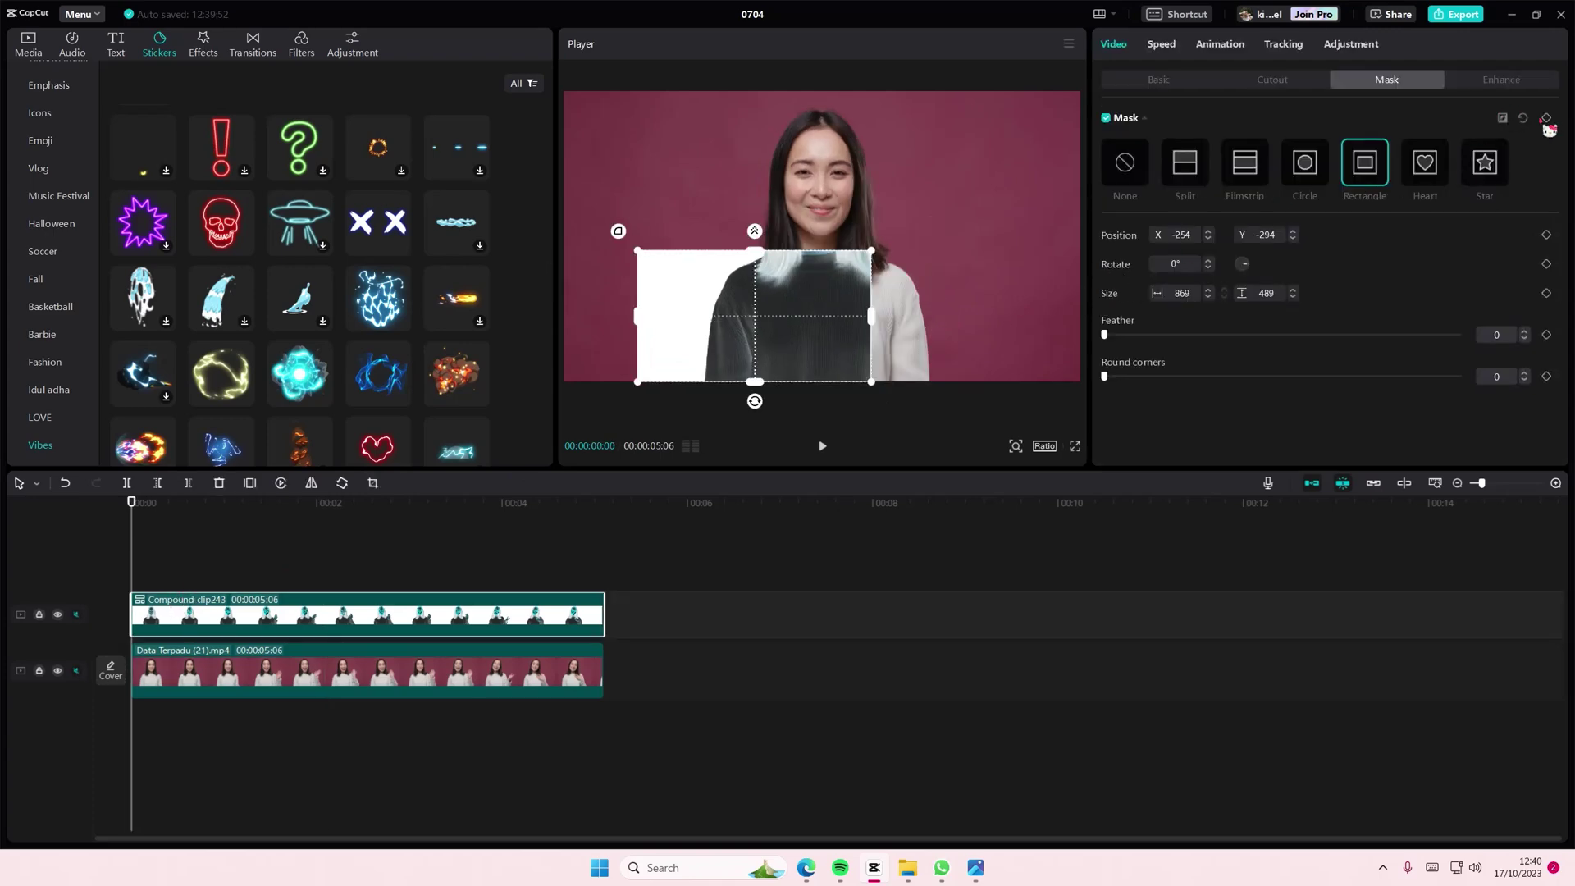
pyautogui.click(230, 542)
pyautogui.click(229, 612)
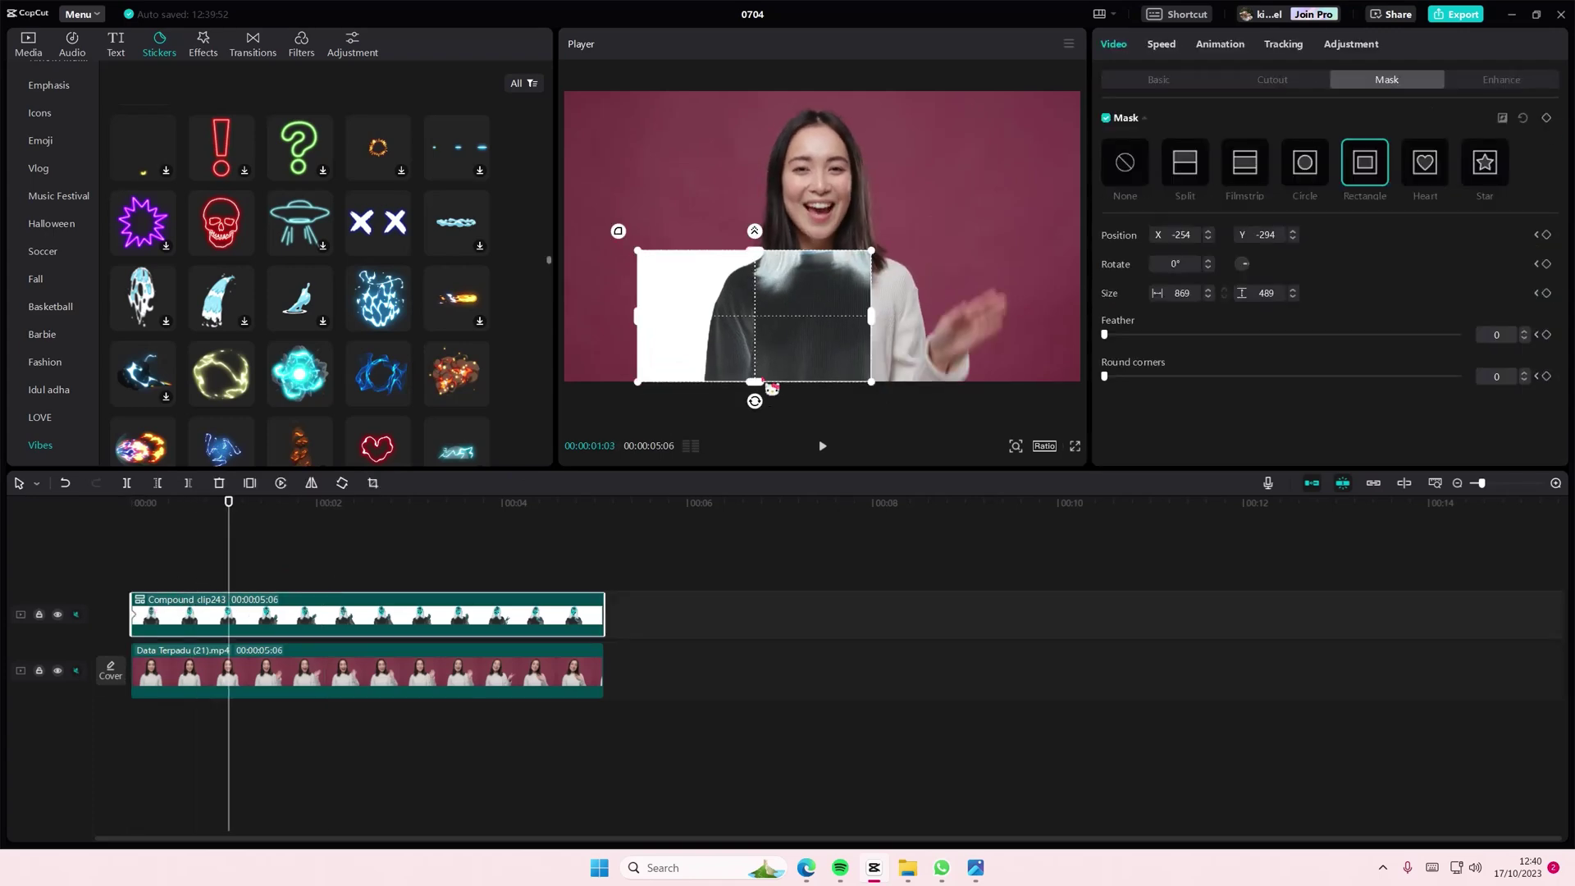
pyautogui.moveTo(919, 366); pyautogui.dragTo(972, 277)
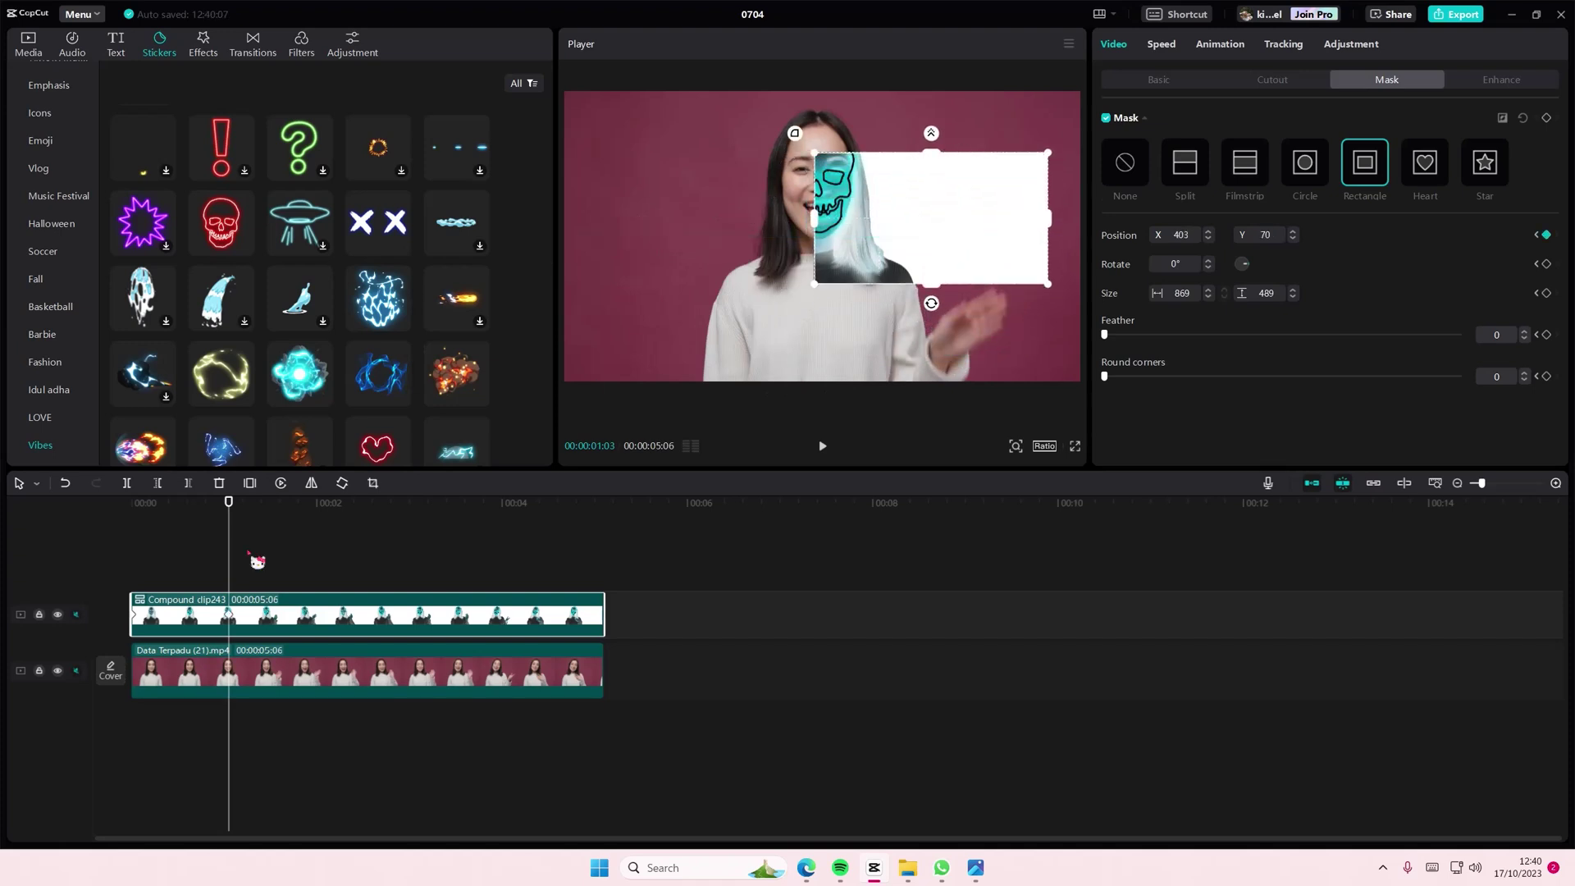
pyautogui.moveTo(232, 574); pyautogui.dragTo(351, 586)
pyautogui.moveTo(920, 258)
pyautogui.mouseDown()
pyautogui.moveTo(736, 333)
pyautogui.moveTo(697, 193)
pyautogui.moveTo(684, 212)
pyautogui.mouseUp()
# Step: Move the mask back over the face near 3.5 seconds, then rewind to the first frame
pyautogui.click(452, 572)
pyautogui.click(468, 618)
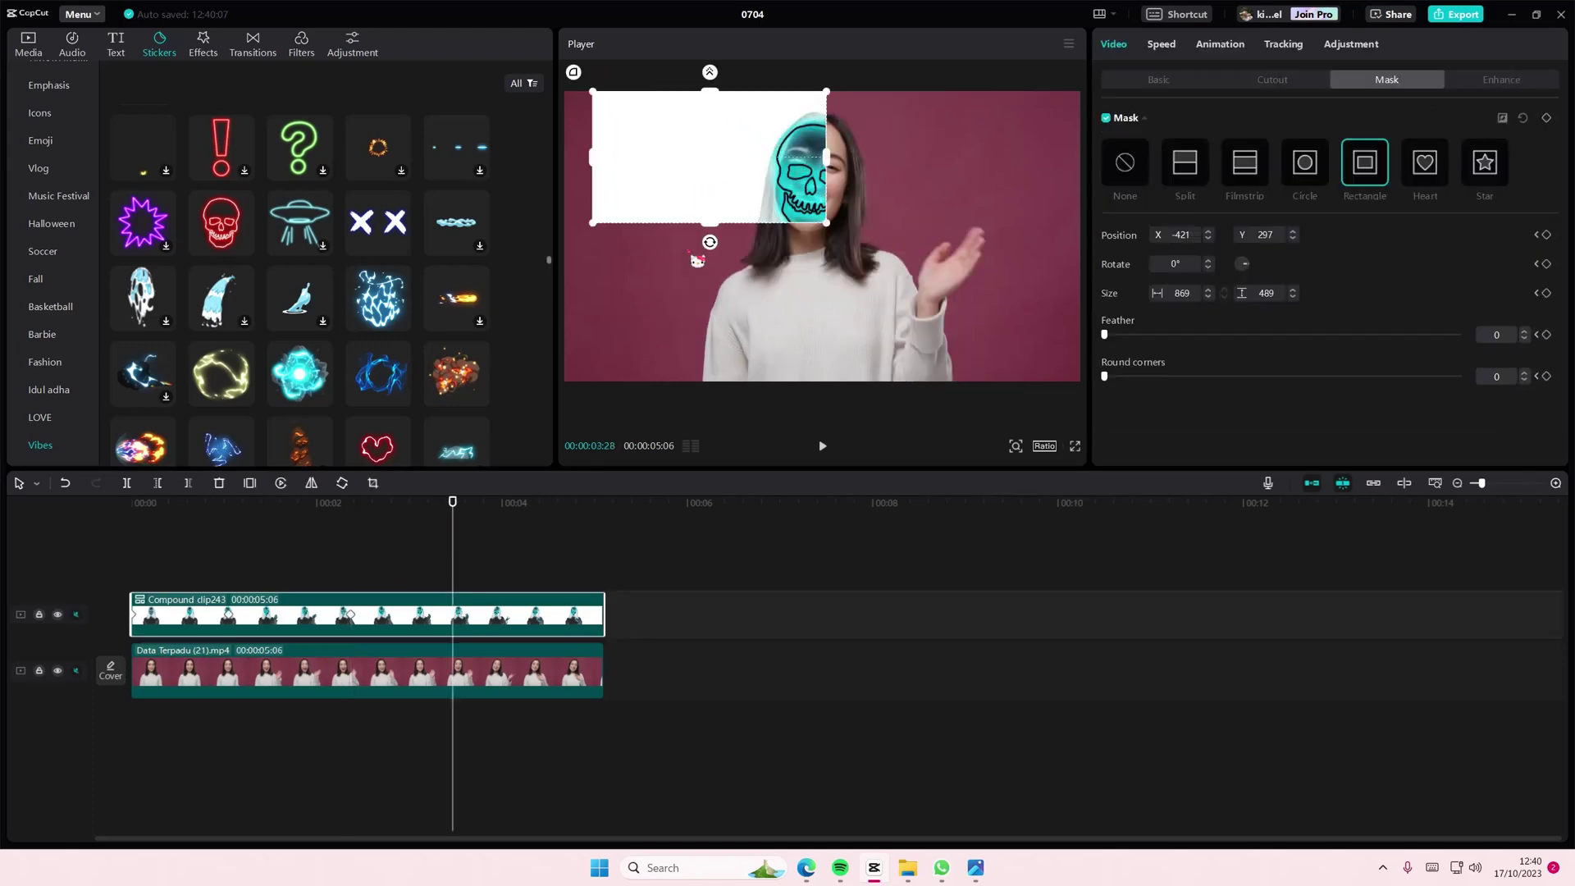
pyautogui.moveTo(747, 216)
pyautogui.mouseDown()
pyautogui.moveTo(819, 330)
pyautogui.moveTo(821, 306)
pyautogui.moveTo(881, 353)
pyautogui.mouseUp()
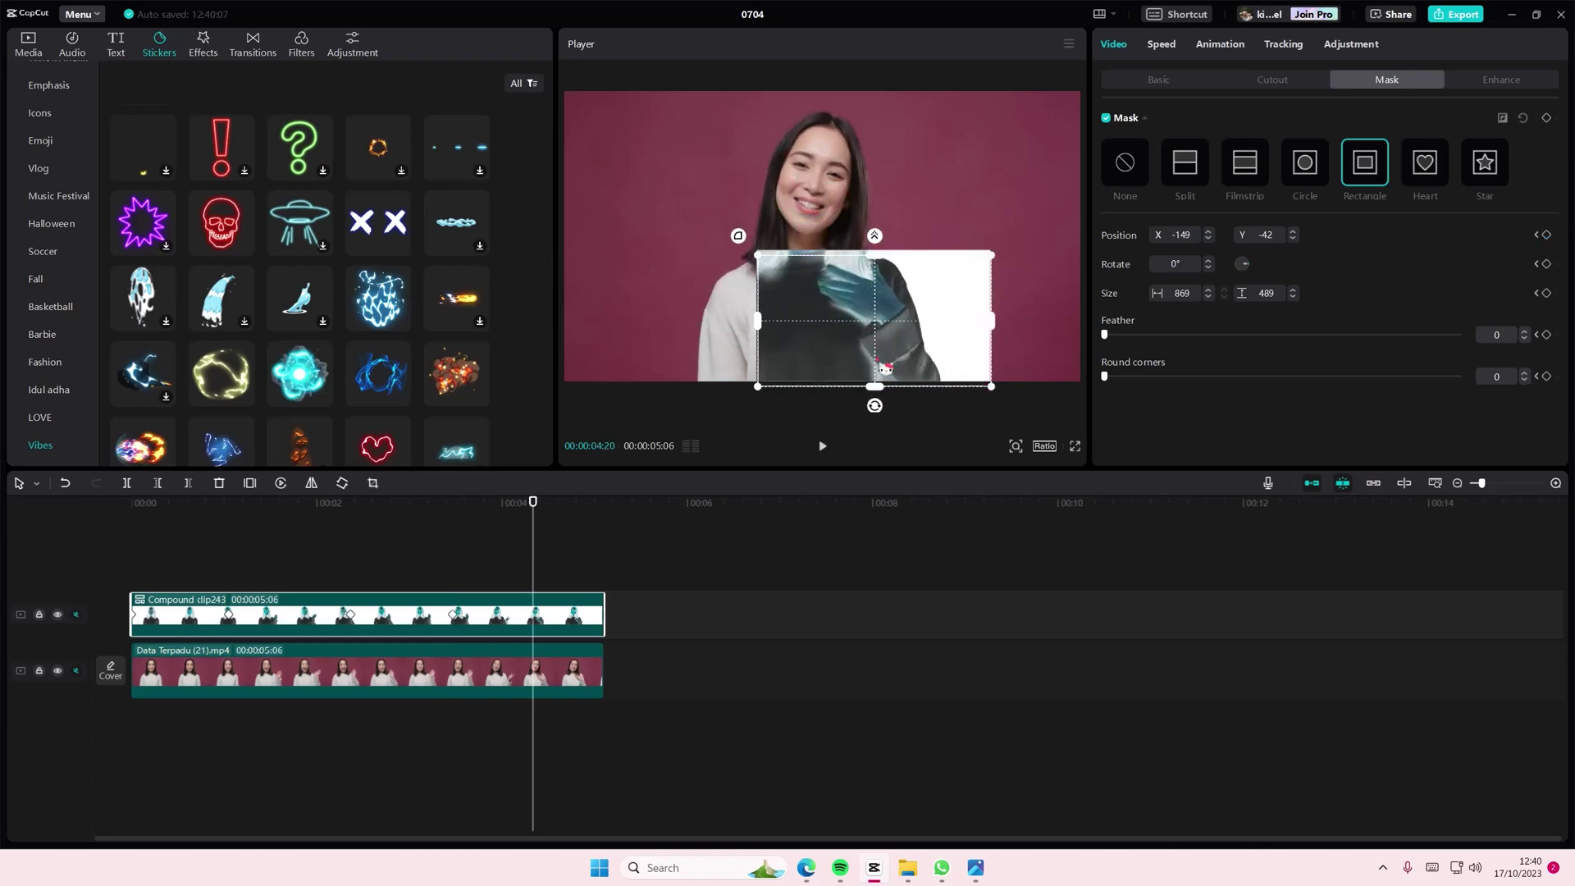
pyautogui.click(391, 566)
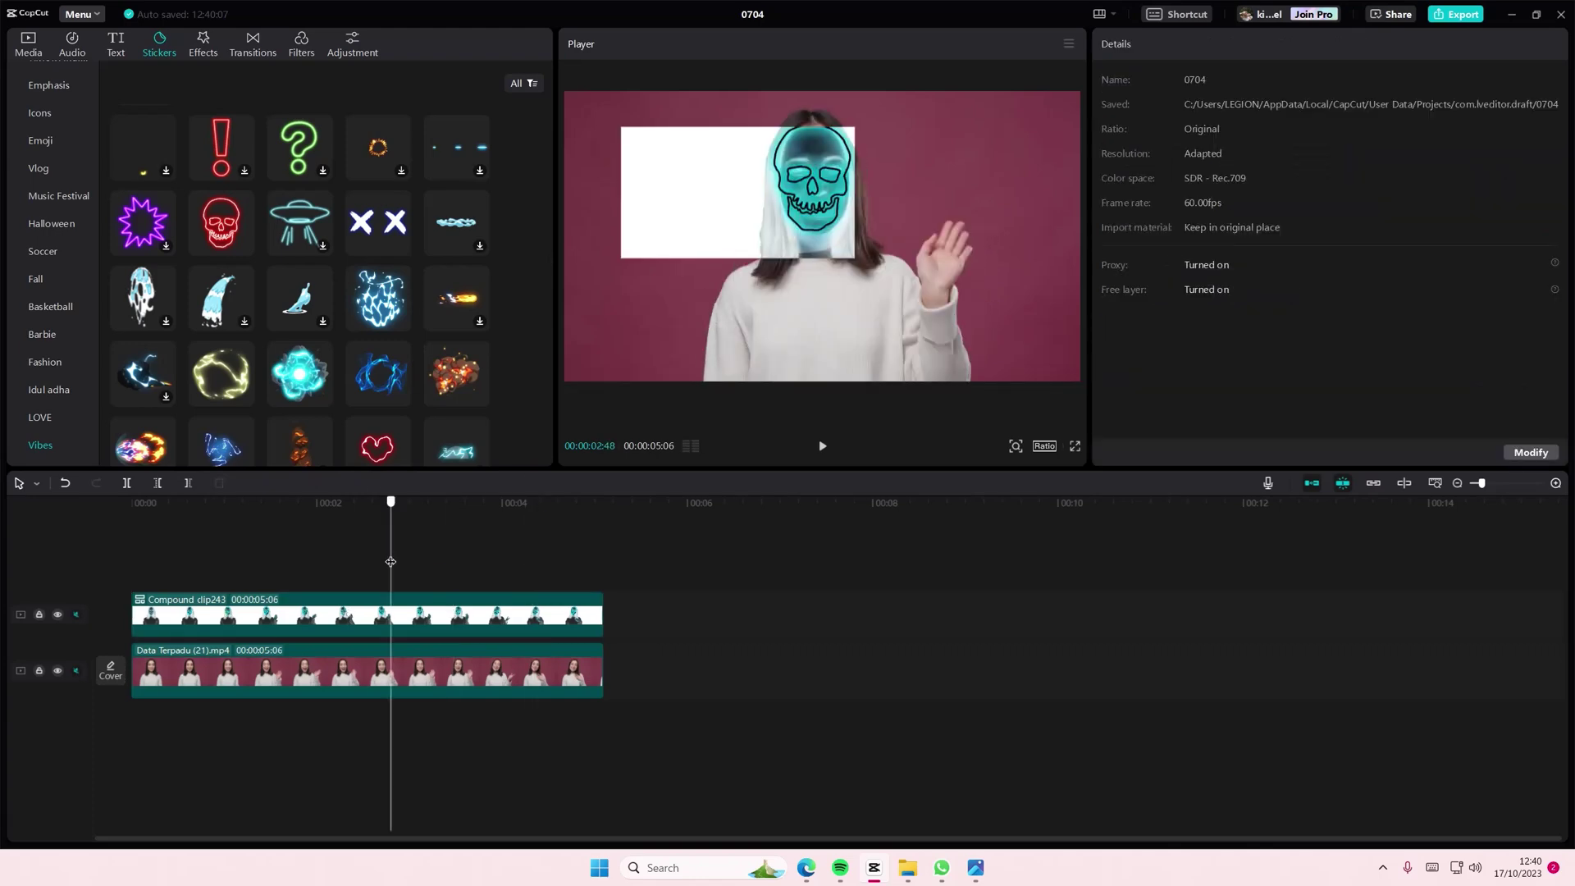
pyautogui.click(276, 580)
pyautogui.moveTo(276, 579)
pyautogui.mouseDown()
pyautogui.moveTo(334, 576)
pyautogui.moveTo(110, 563)
pyautogui.mouseUp()
pyautogui.click(822, 447)
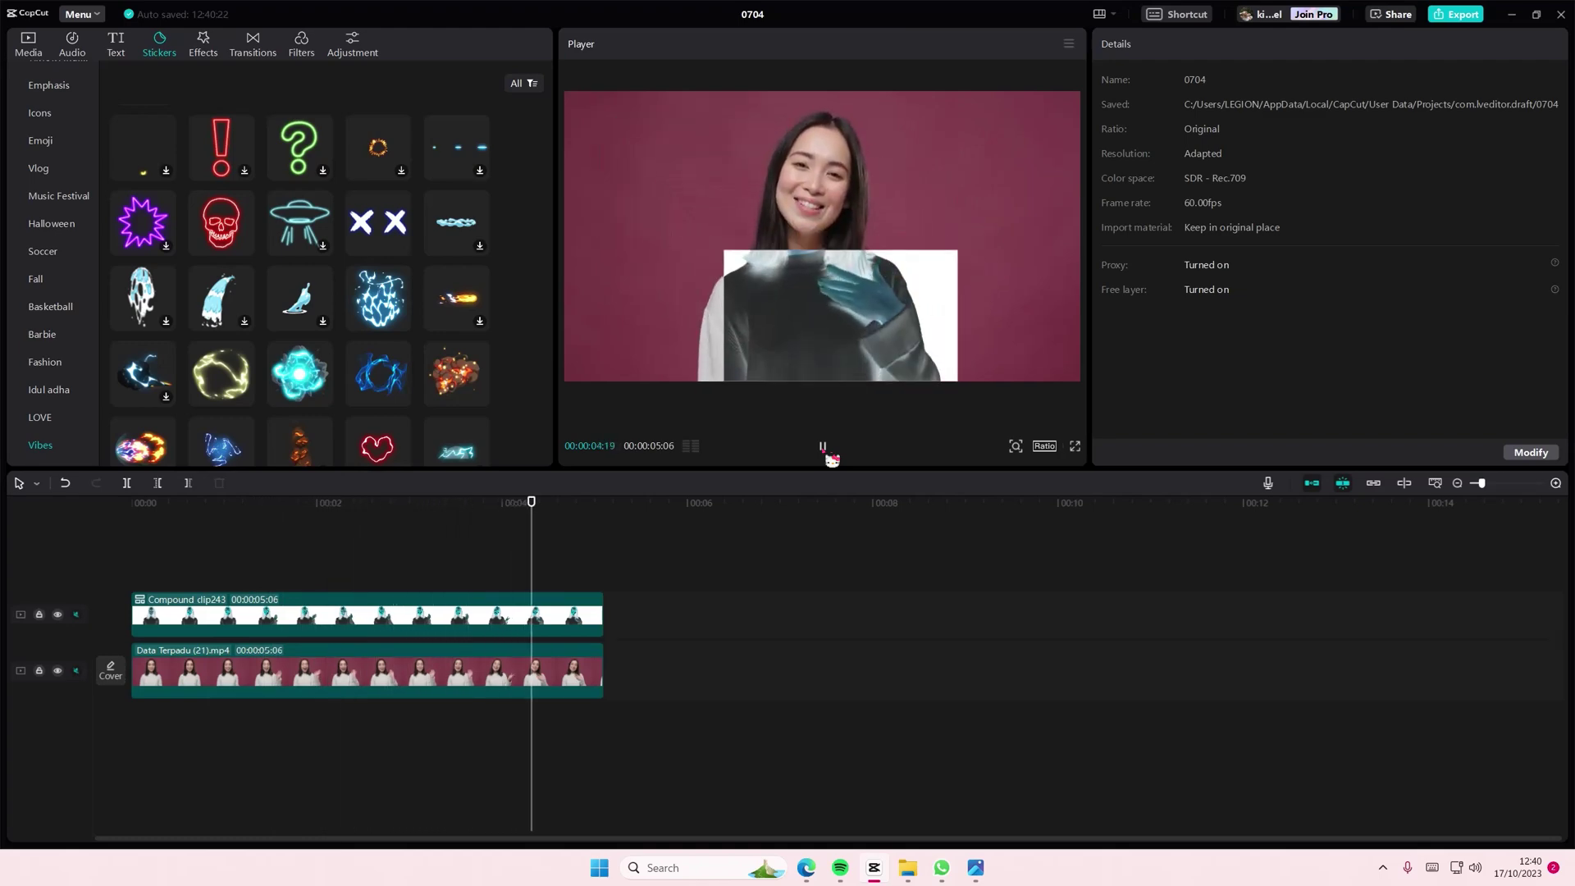
pyautogui.click(822, 447)
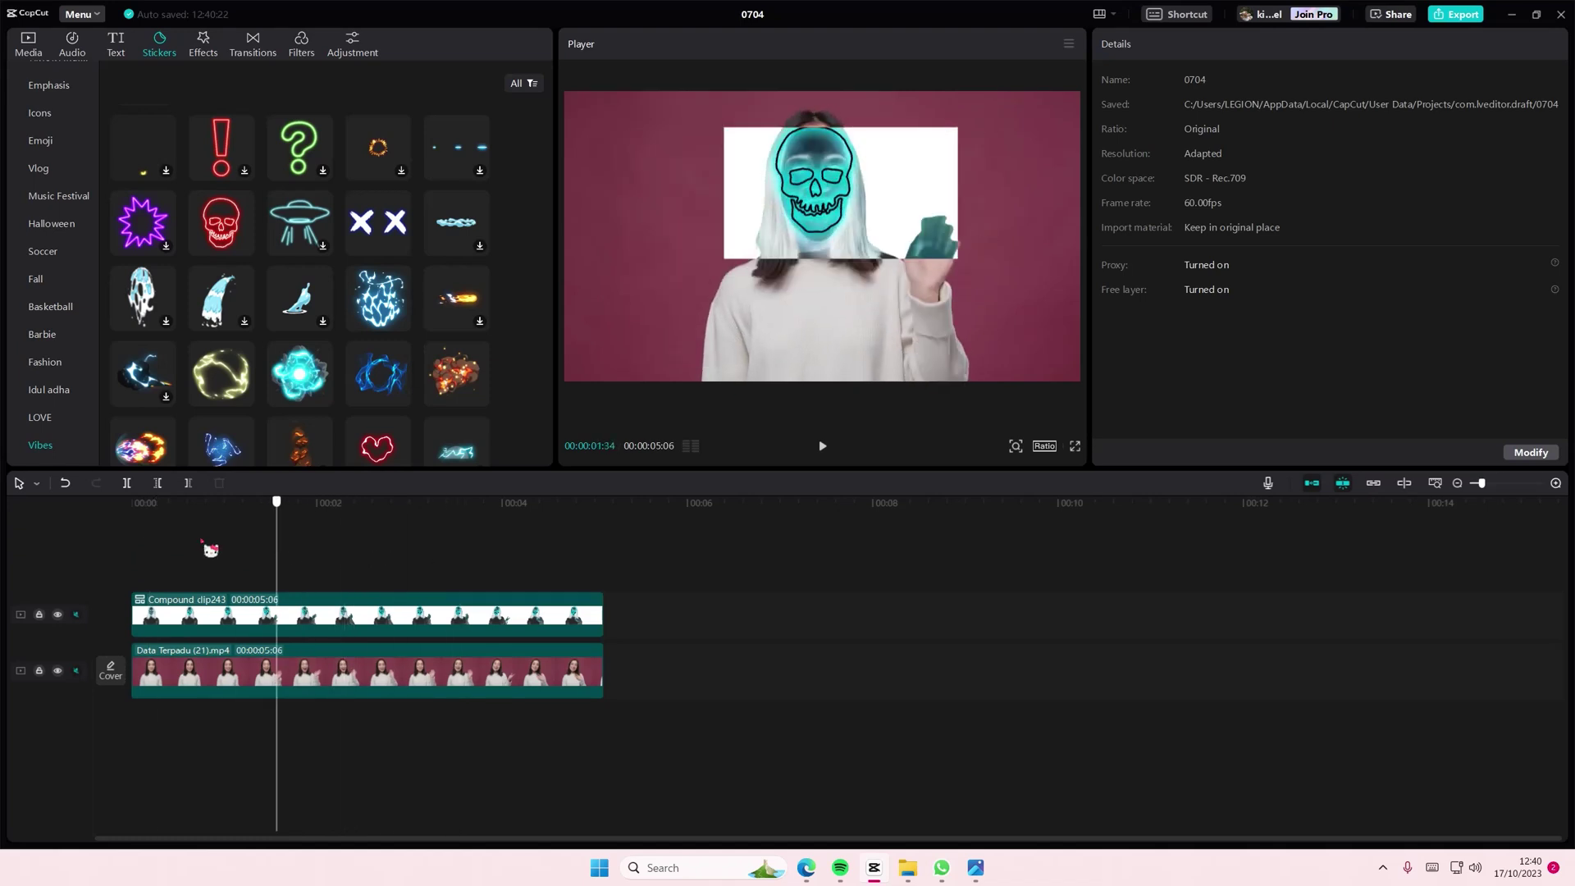
pyautogui.press('space')
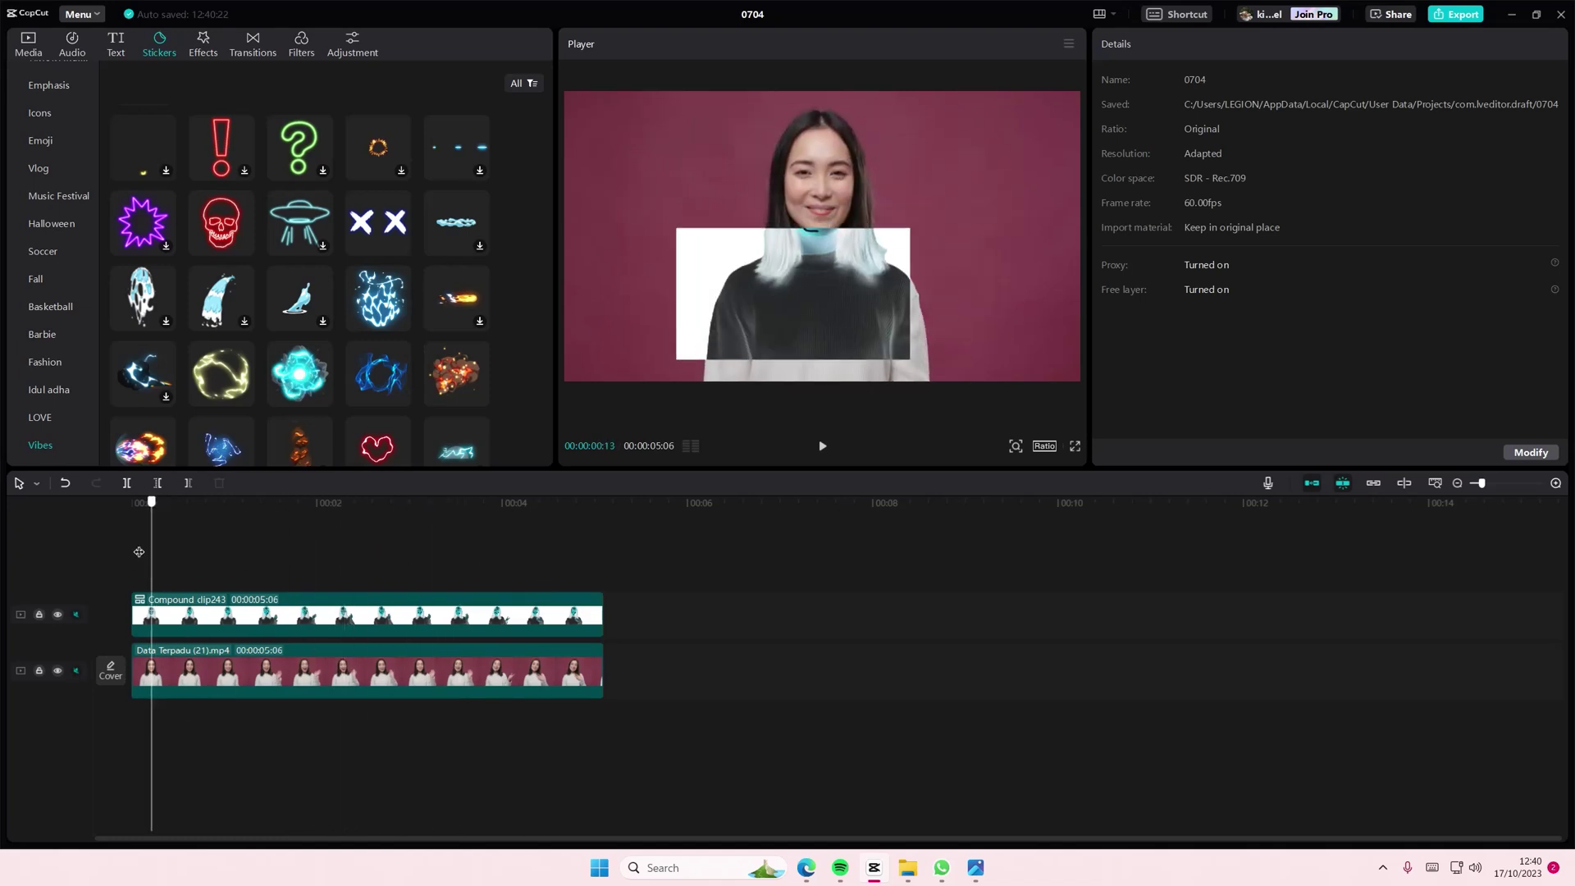
pyautogui.click(146, 556)
pyautogui.moveTo(150, 558)
pyautogui.mouseDown()
pyautogui.moveTo(376, 573)
pyautogui.moveTo(230, 562)
pyautogui.moveTo(323, 562)
pyautogui.mouseUp()
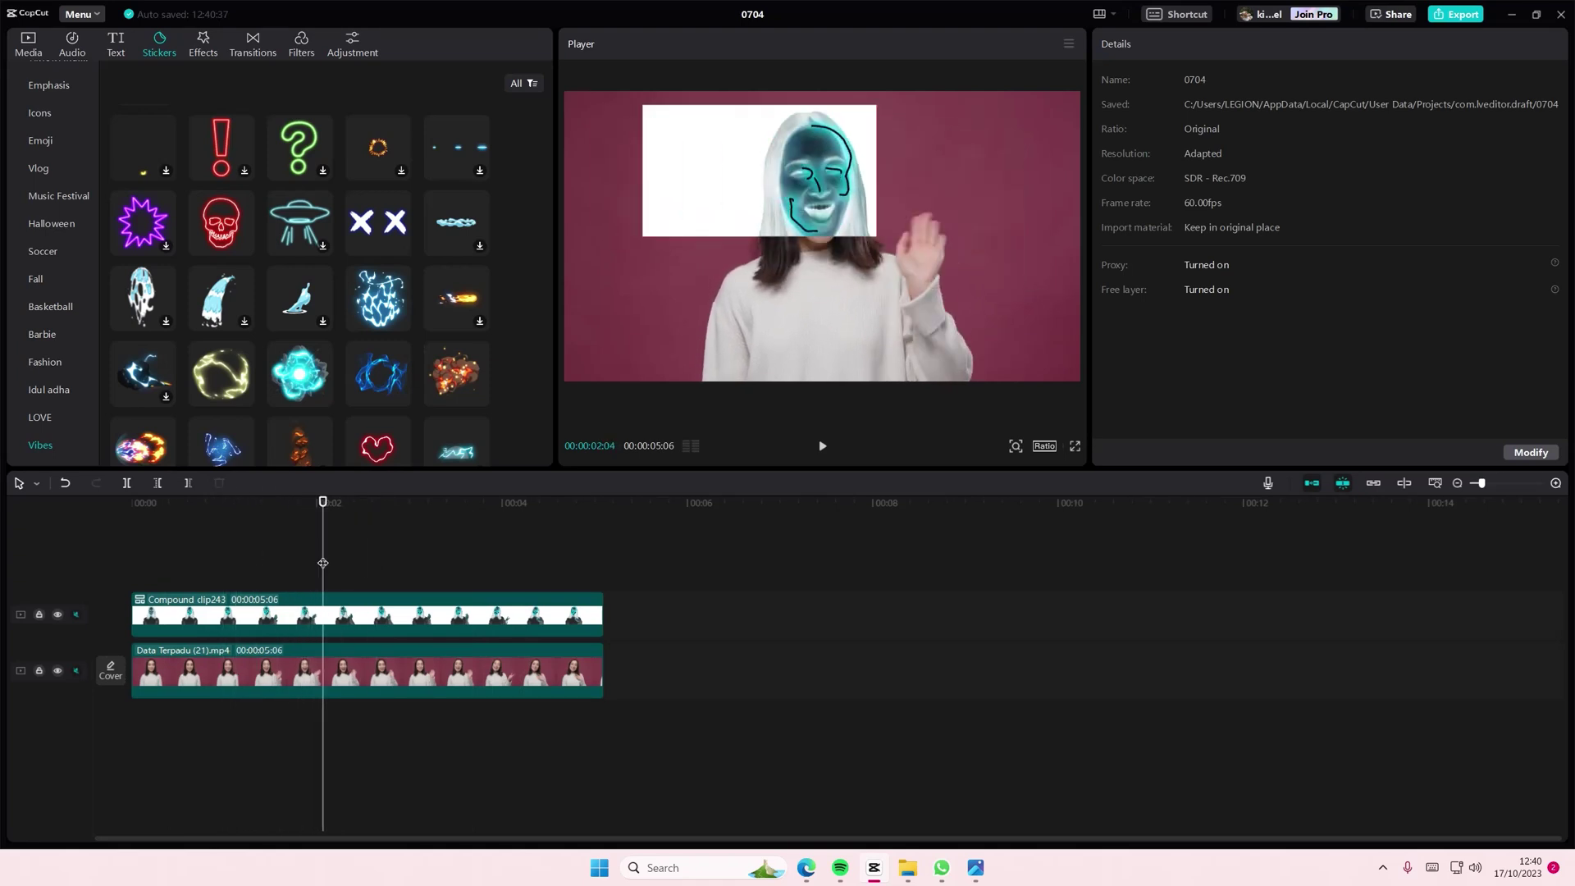